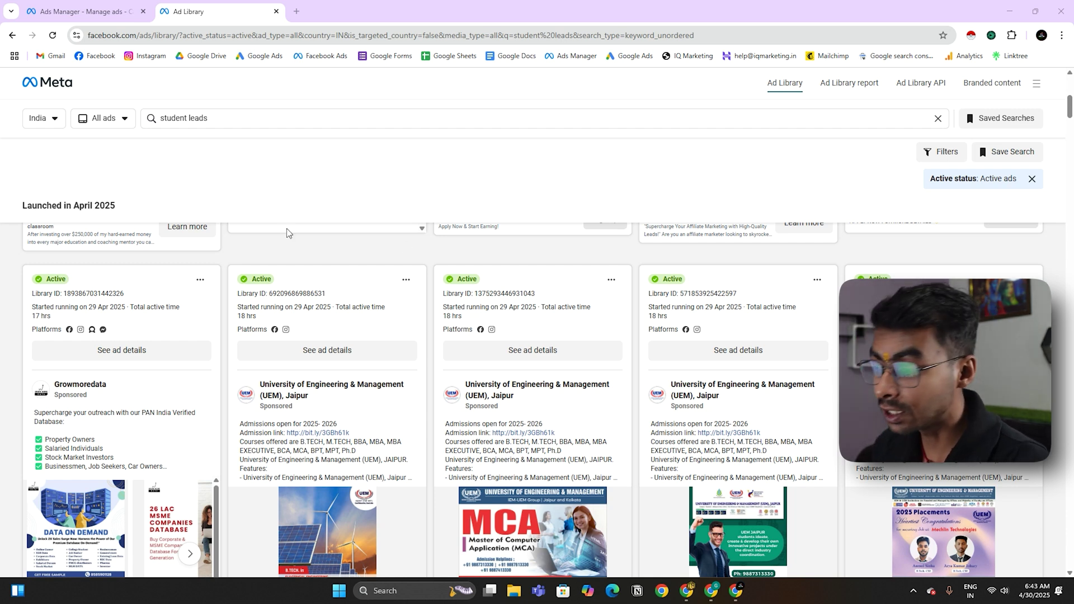
Browse the active Ad Library ads found for student leads in India
{"action": "scroll", "coordinate": [446, 304], "scroll_direction": "up", "scroll_amount": 7}
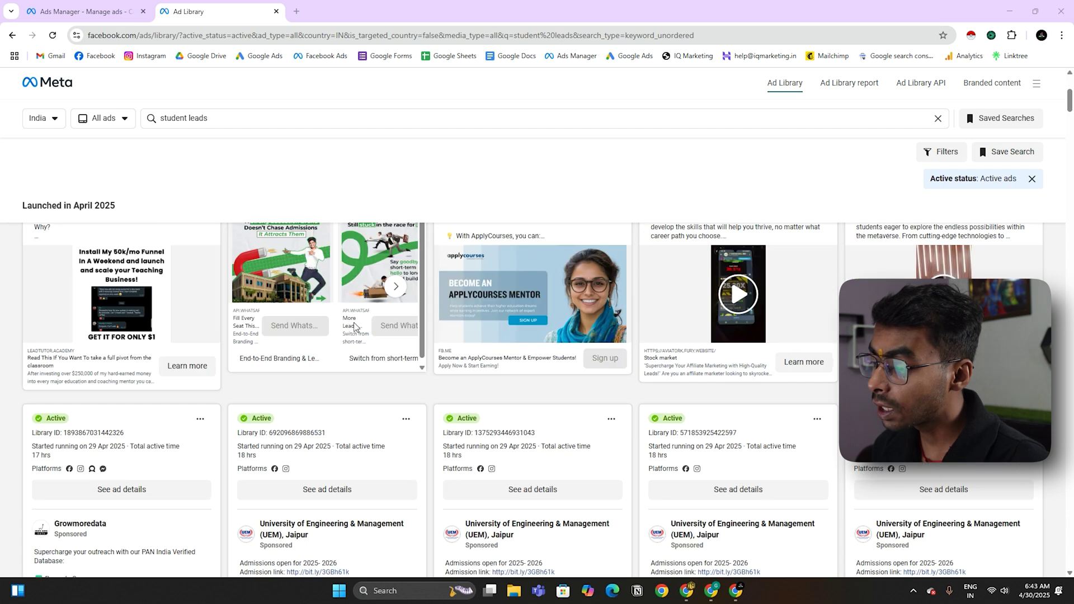
{"action": "scroll", "coordinate": [475, 369], "scroll_direction": "down", "scroll_amount": 3}
{"action": "scroll", "coordinate": [543, 323], "scroll_direction": "down", "scroll_amount": 5}
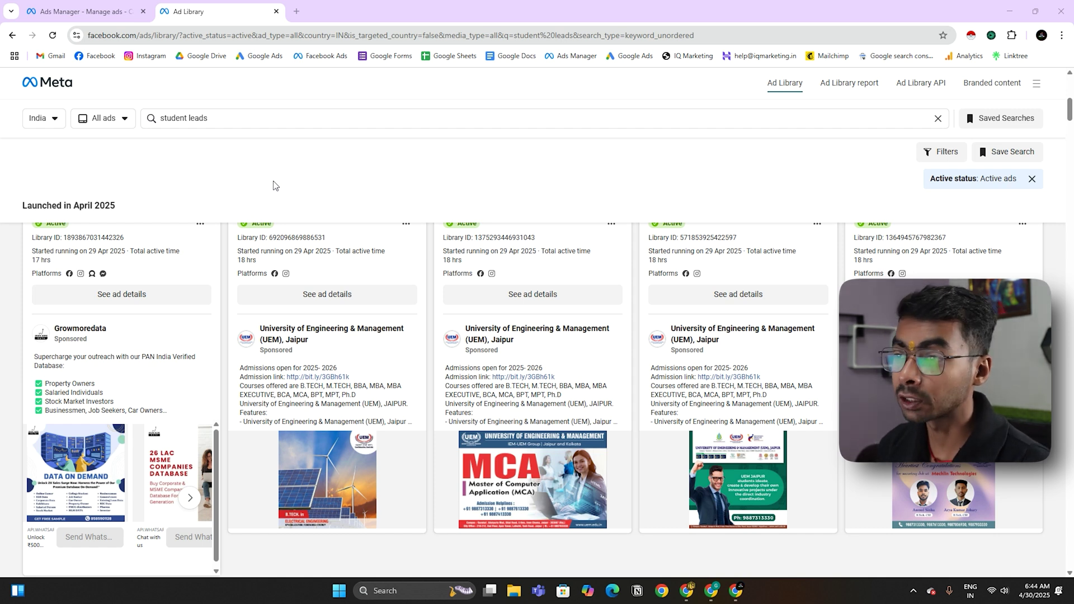
Switch to Ads Manager and start a new auction campaign with the Leads objective
{"action": "left_click", "coordinate": [40, 6]}
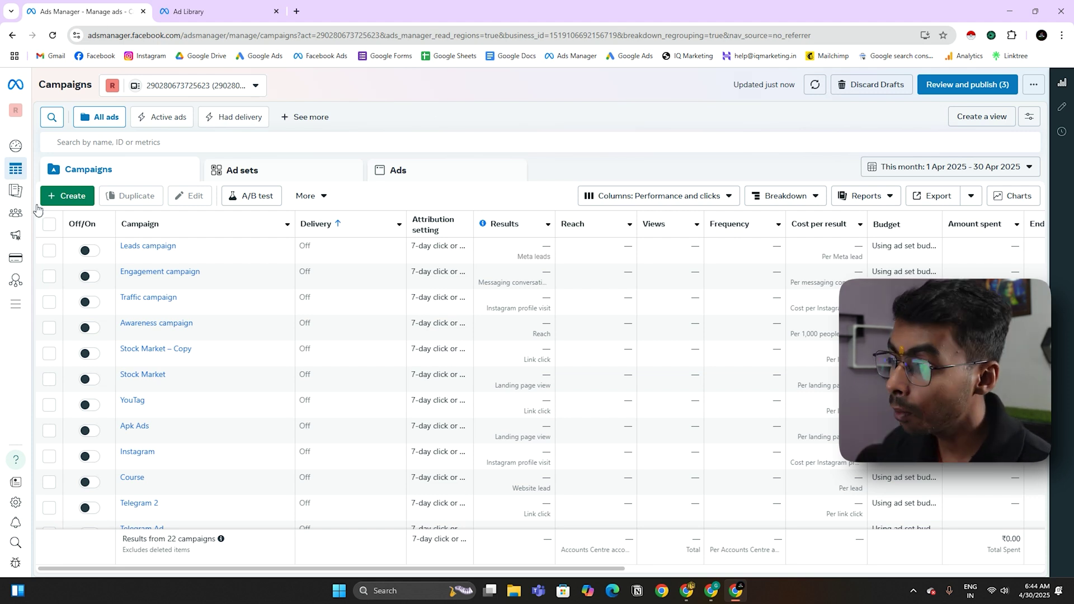
{"action": "left_click", "coordinate": [66, 195]}
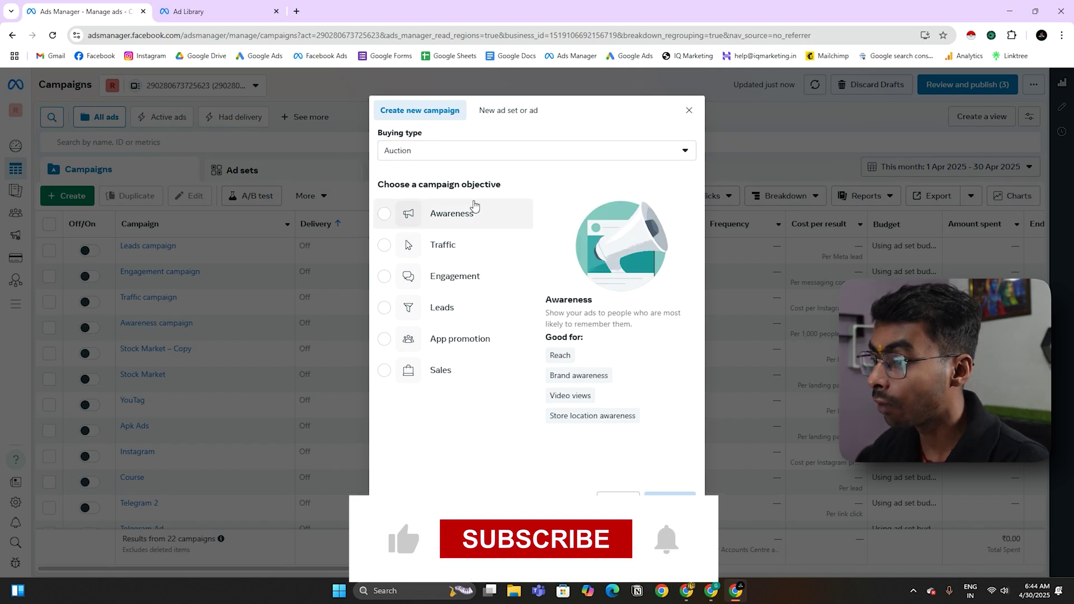
{"action": "mouse_move", "coordinate": [460, 274]}
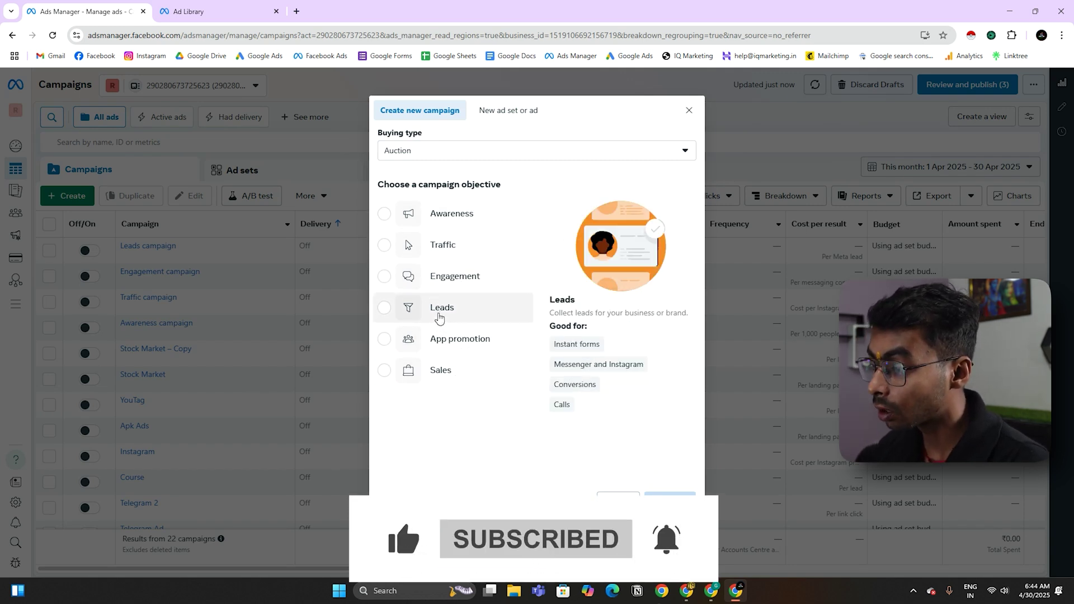
{"action": "left_click", "coordinate": [437, 315]}
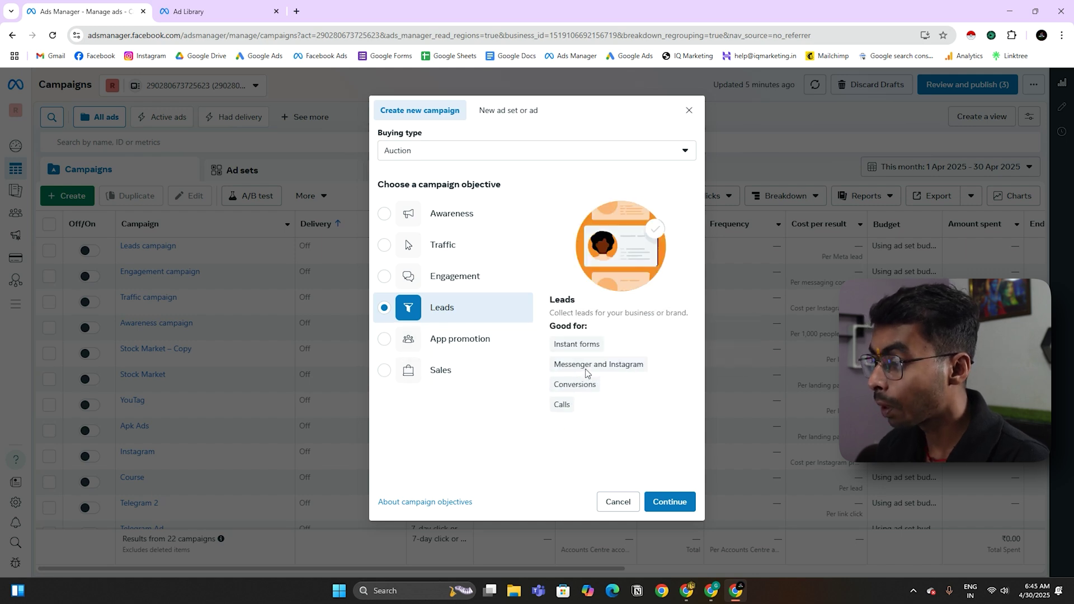
{"action": "left_click", "coordinate": [554, 423]}
{"action": "left_click", "coordinate": [494, 425]}
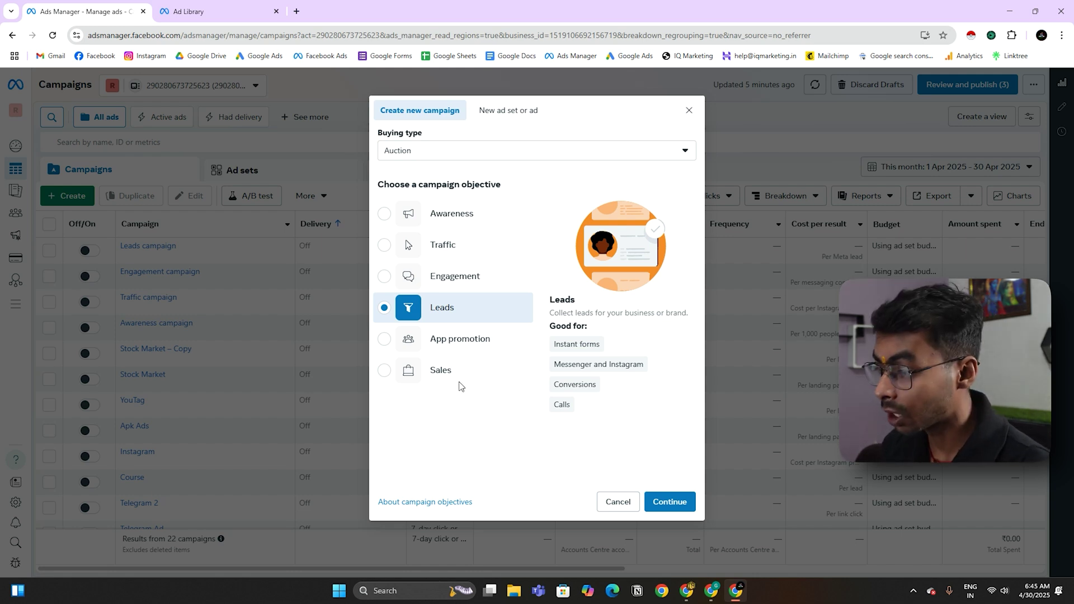
{"action": "left_click", "coordinate": [671, 501]}
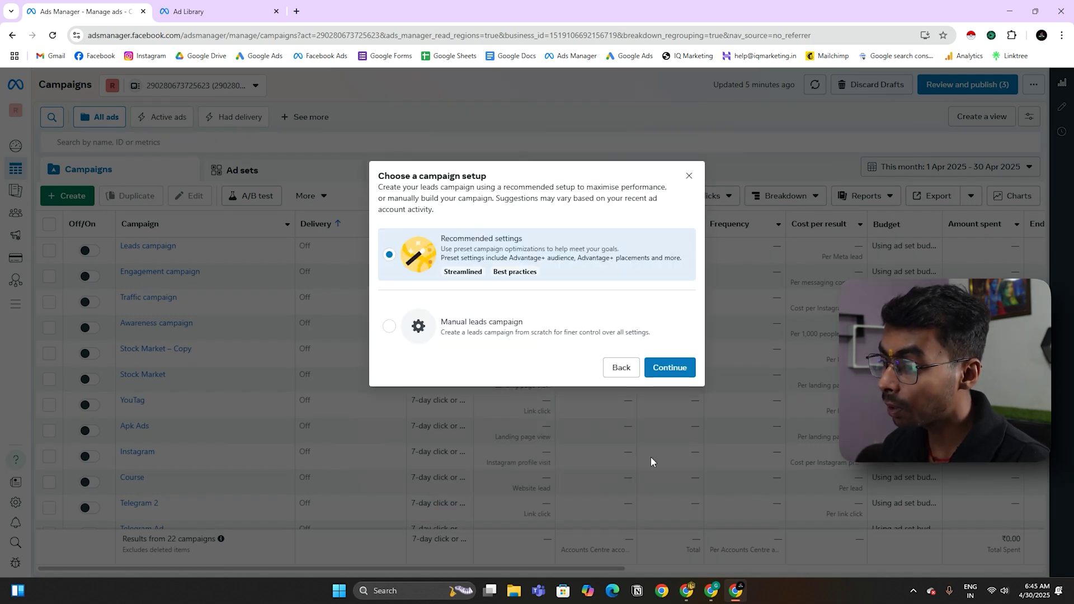
Choose the manual leads campaign setup and proceed with the default campaign settings to the ad set
{"action": "left_click", "coordinate": [506, 327]}
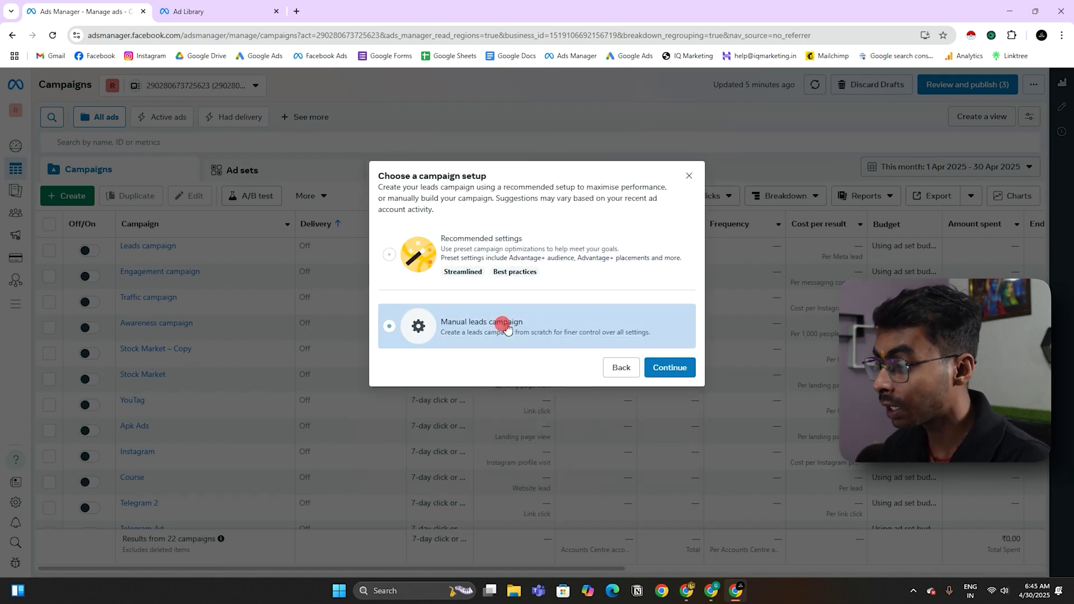
{"action": "left_click", "coordinate": [669, 368]}
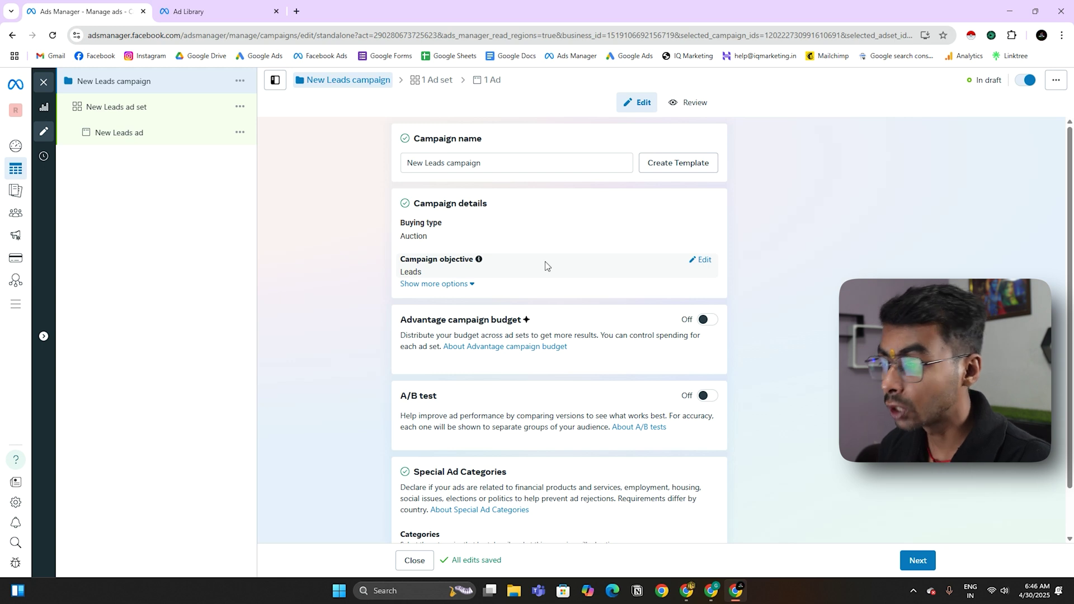
{"action": "scroll", "coordinate": [479, 367], "scroll_direction": "down", "scroll_amount": 1}
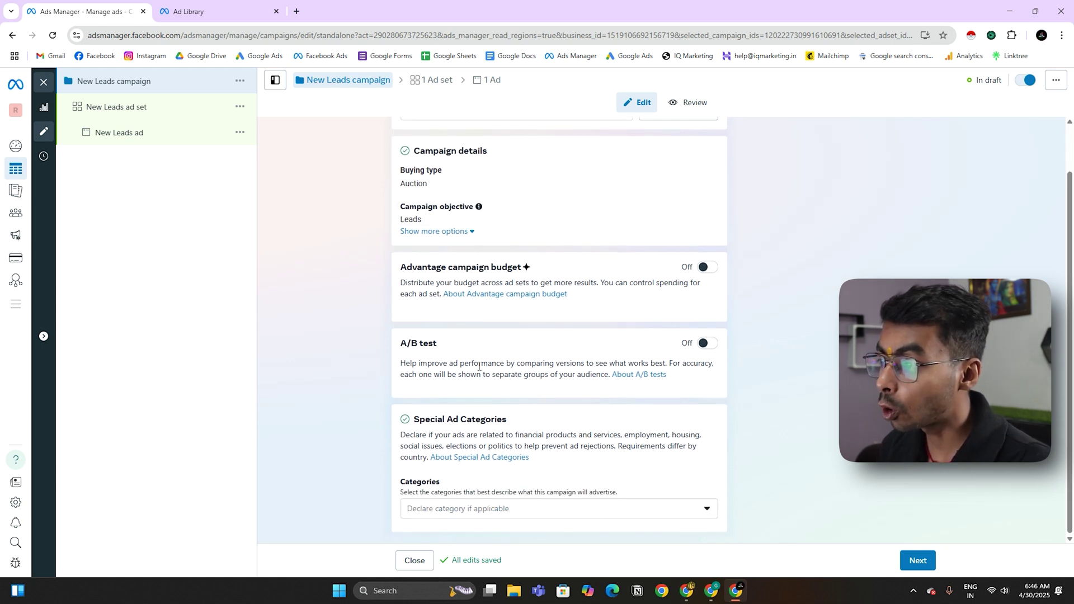
{"action": "scroll", "coordinate": [518, 434], "scroll_direction": "up", "scroll_amount": 1}
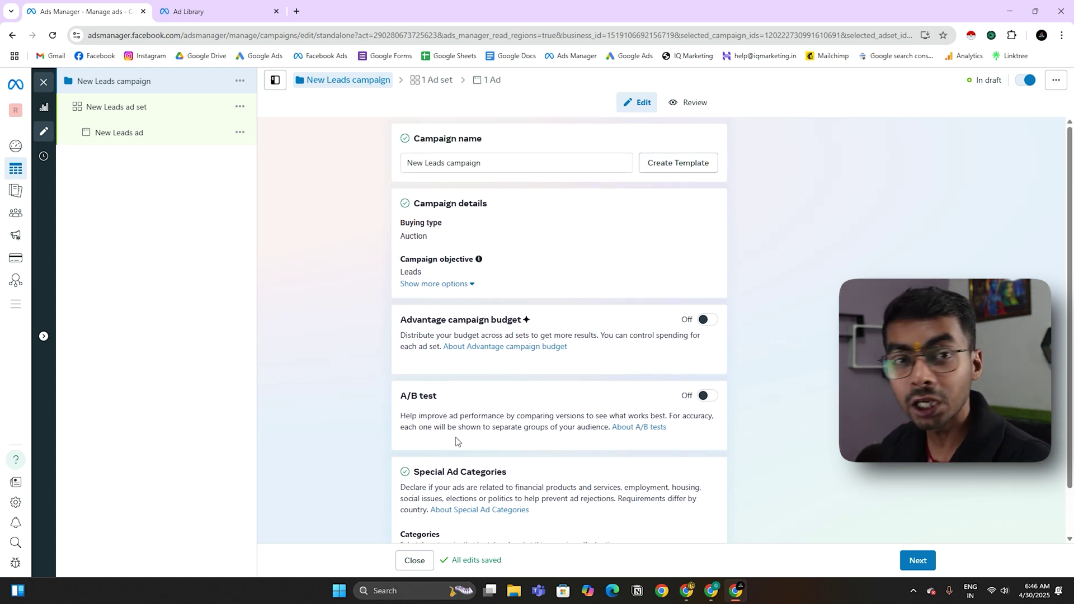
{"action": "scroll", "coordinate": [456, 441], "scroll_direction": "down", "scroll_amount": 1}
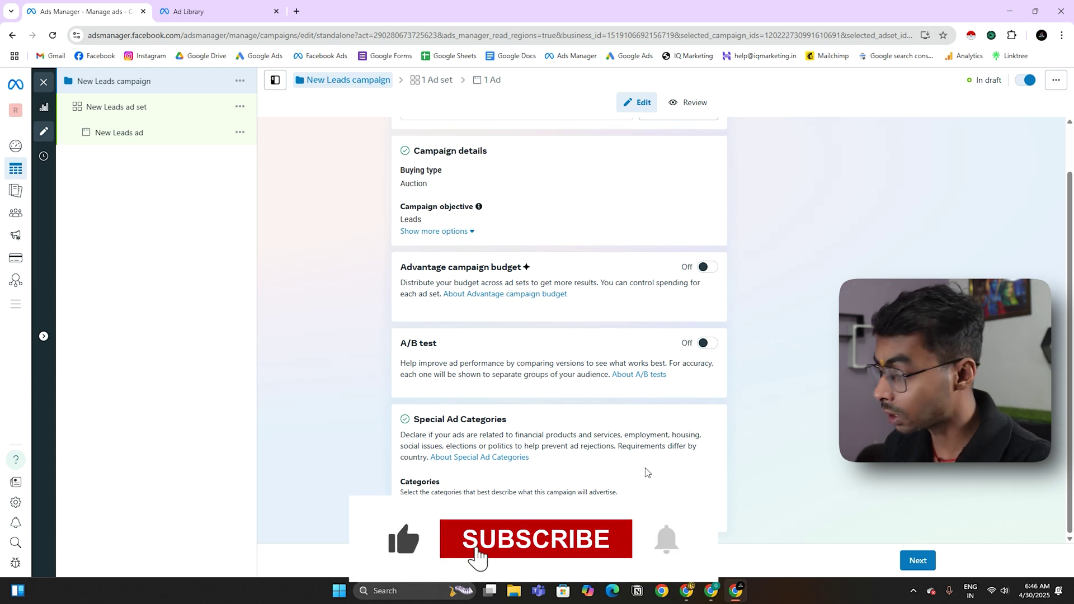
{"action": "left_click", "coordinate": [907, 561]}
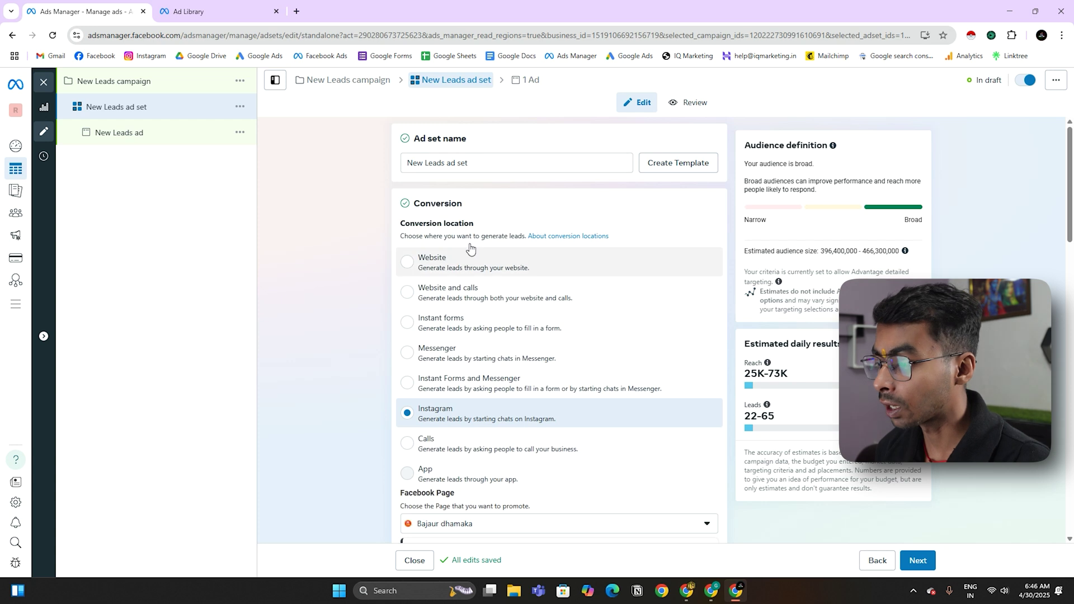
Try Instant Forms and Messenger, and Messenger alone, as the ad set's conversion location
{"action": "scroll", "coordinate": [504, 263], "scroll_direction": "down", "scroll_amount": 1}
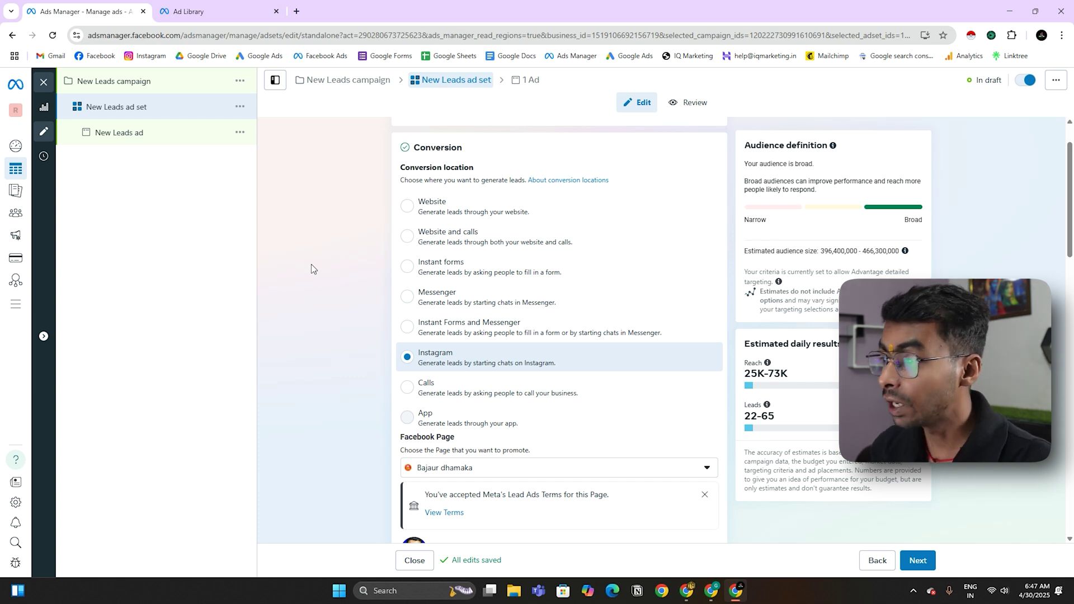
{"action": "left_click", "coordinate": [443, 168]}
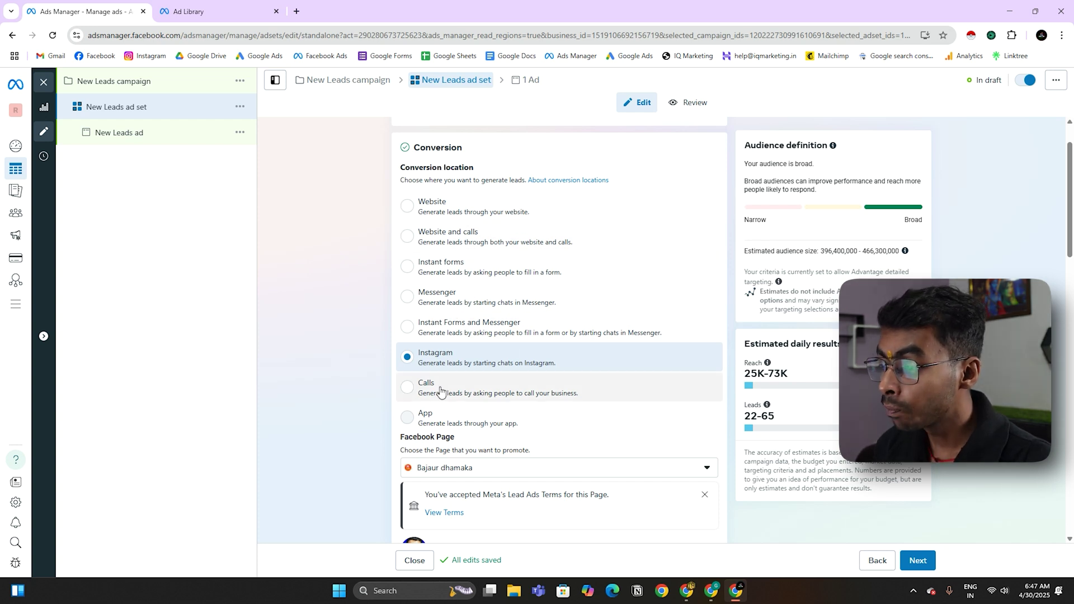
{"action": "left_click", "coordinate": [336, 339]}
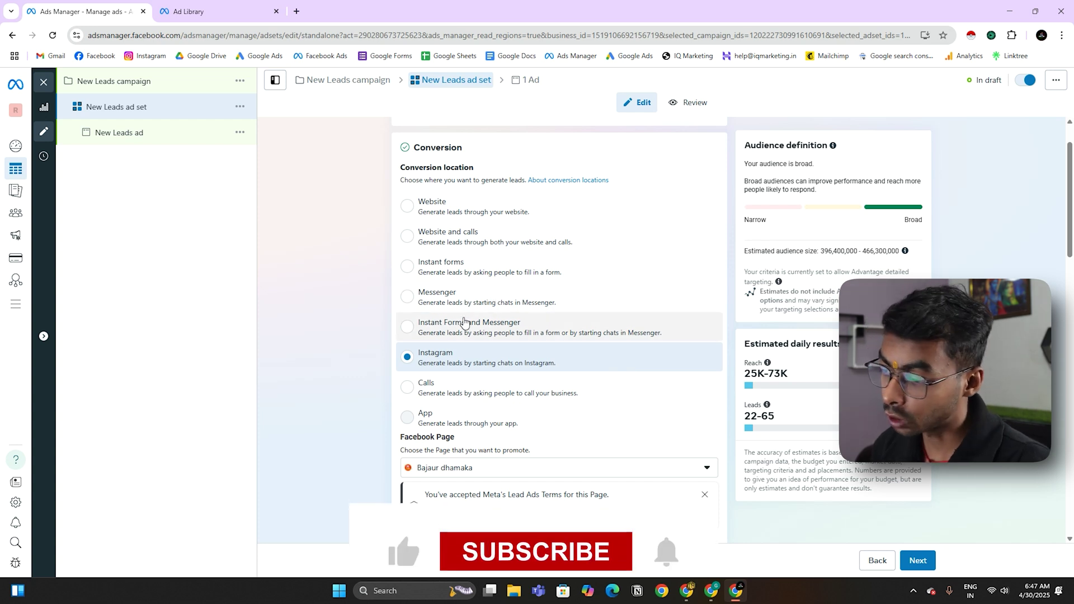
{"action": "left_click", "coordinate": [463, 321]}
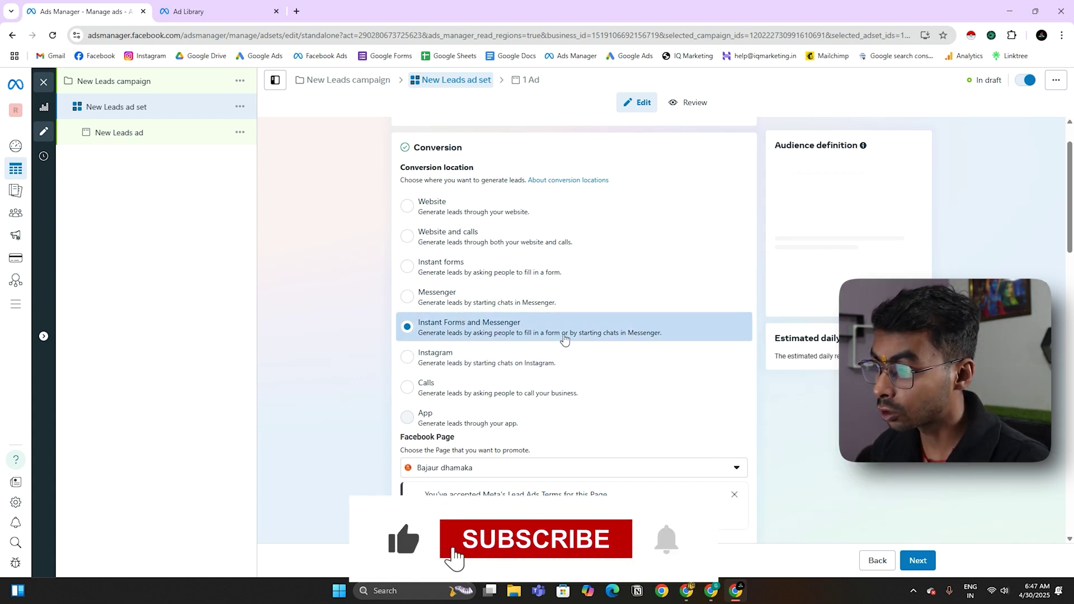
{"action": "left_click", "coordinate": [442, 295]}
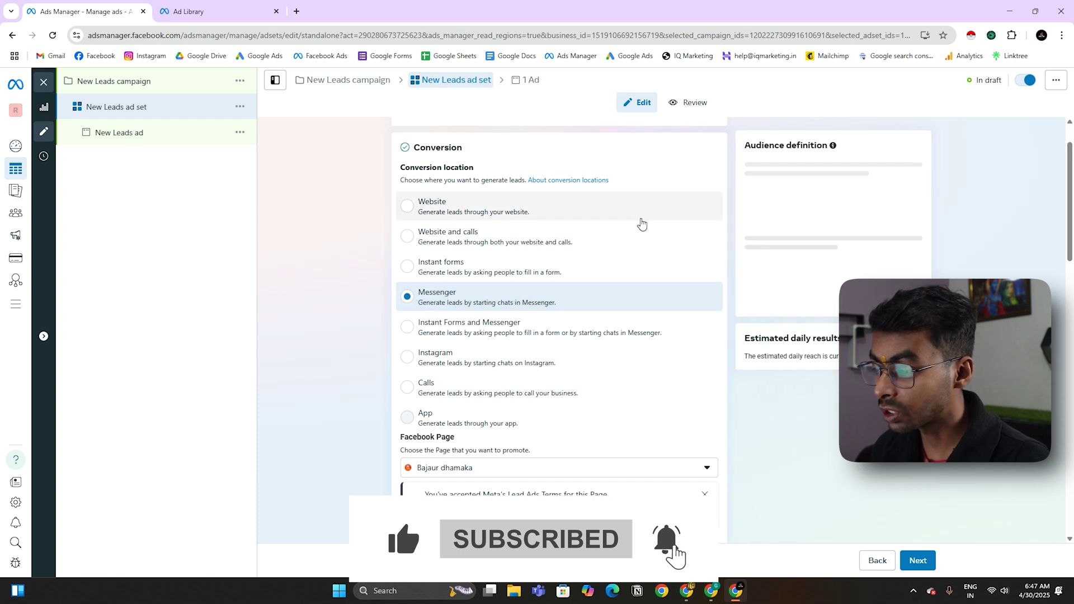
{"action": "scroll", "coordinate": [559, 380], "scroll_direction": "down", "scroll_amount": 5}
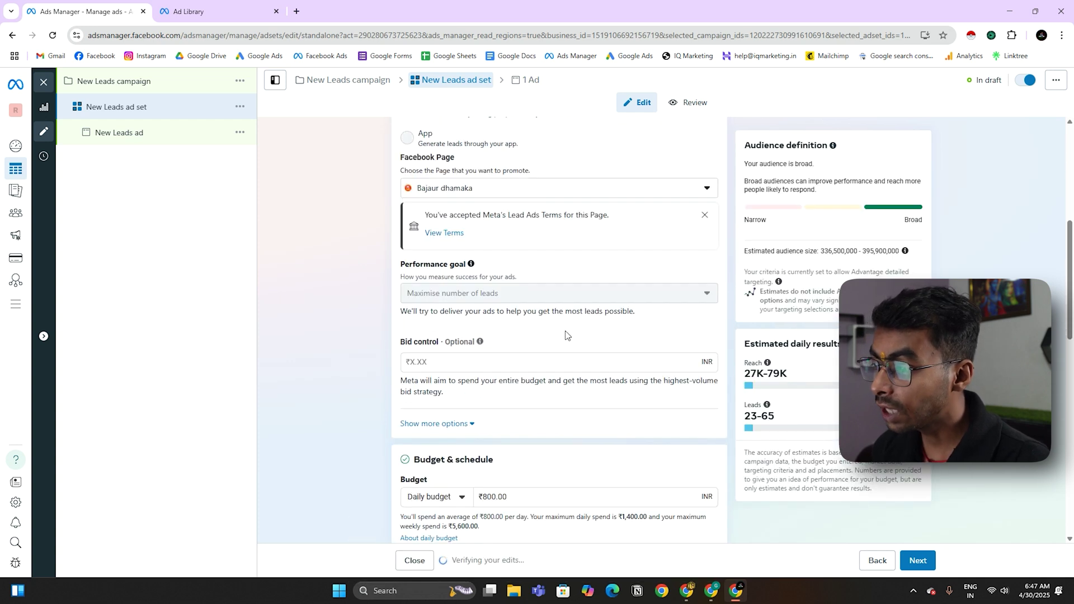
{"action": "scroll", "coordinate": [565, 330], "scroll_direction": "up", "scroll_amount": 3}
{"action": "mouse_move", "coordinate": [518, 292]}
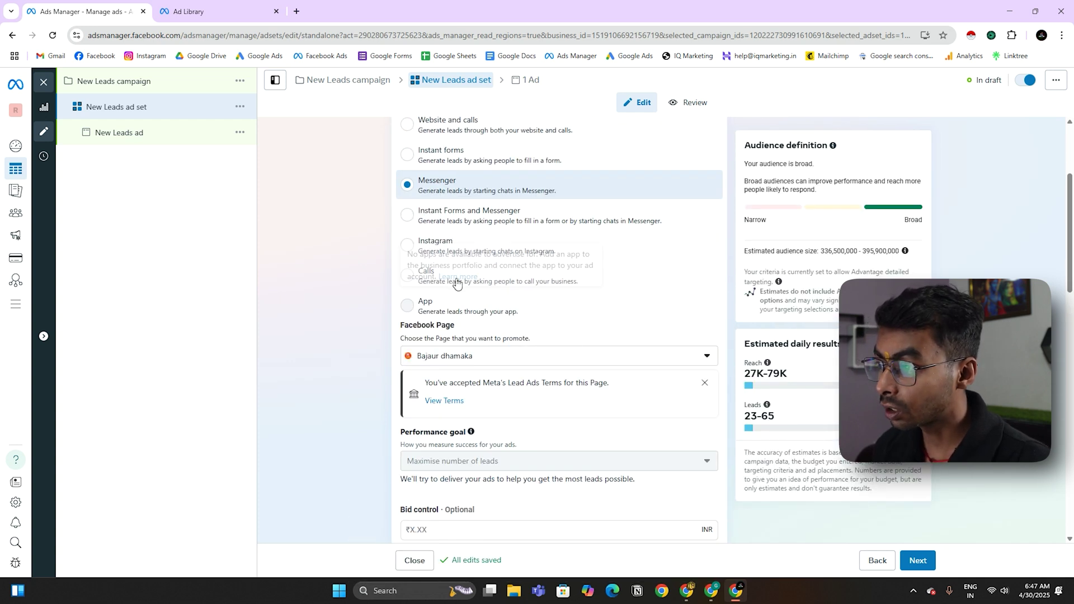
Set the ad set's conversion location to Instagram
{"action": "left_click", "coordinate": [427, 247]}
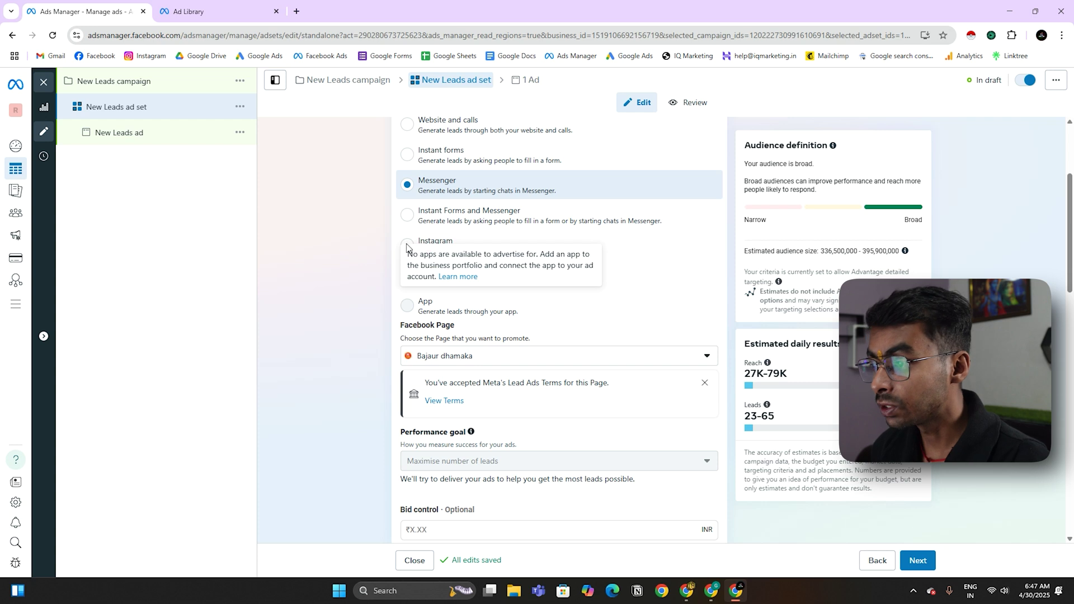
{"action": "left_click", "coordinate": [428, 250]}
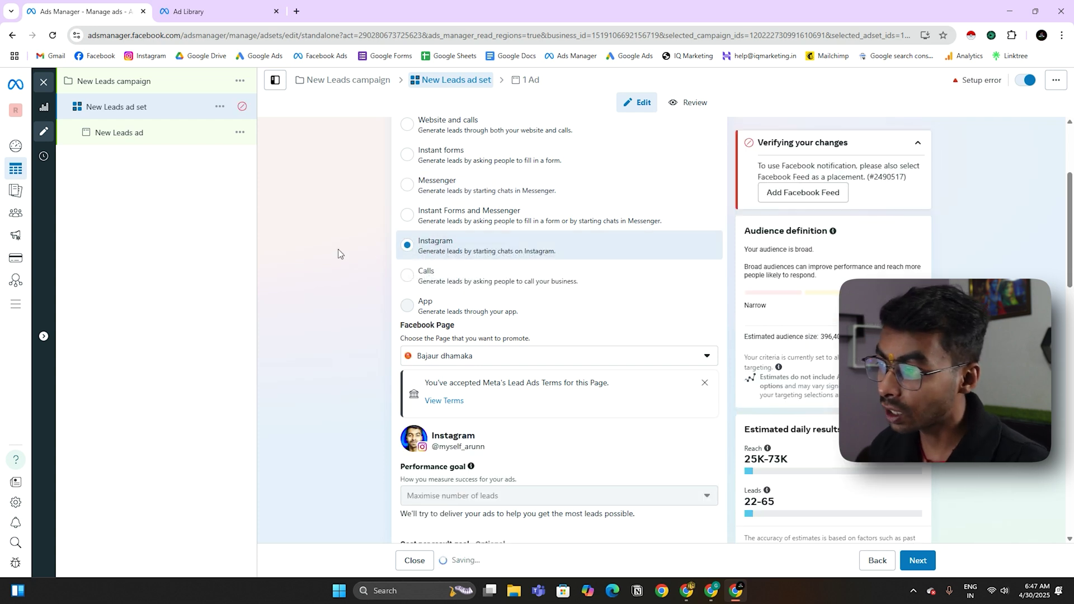
{"action": "left_click", "coordinate": [334, 245]}
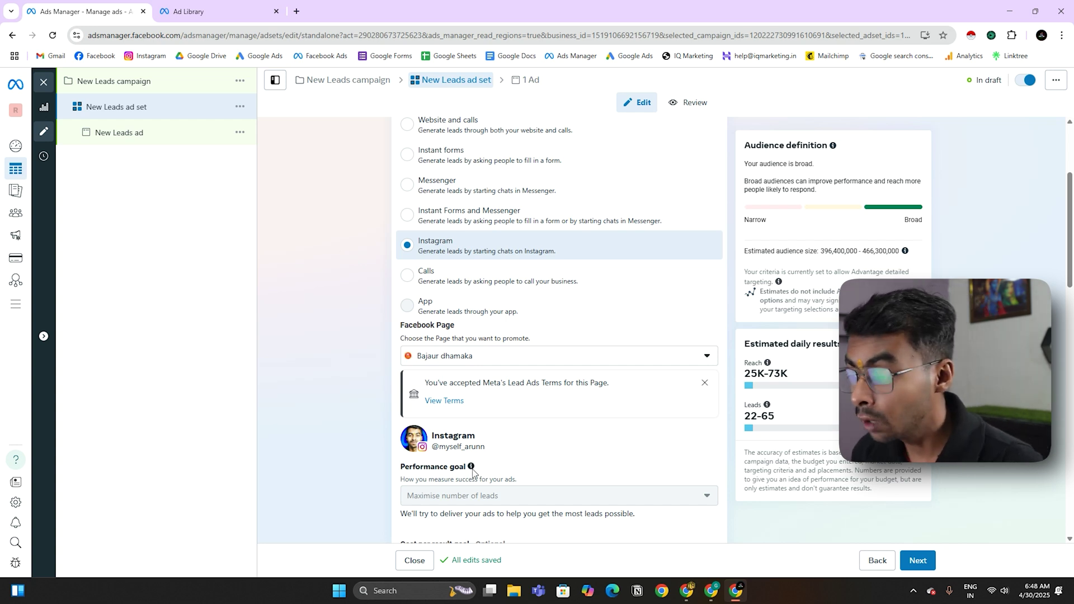
Set the ad set's daily budget to ₹200
{"action": "scroll", "coordinate": [354, 308], "scroll_direction": "down", "scroll_amount": 6}
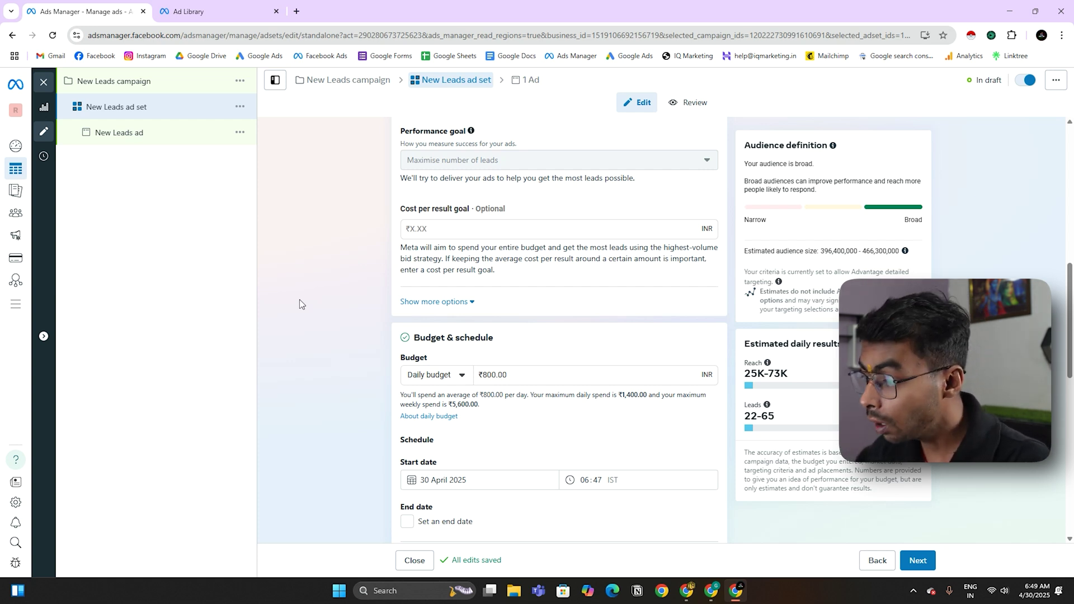
{"action": "left_click", "coordinate": [486, 374]}
{"action": "key", "text": "BackSpace"}
{"action": "type", "text": "2"}
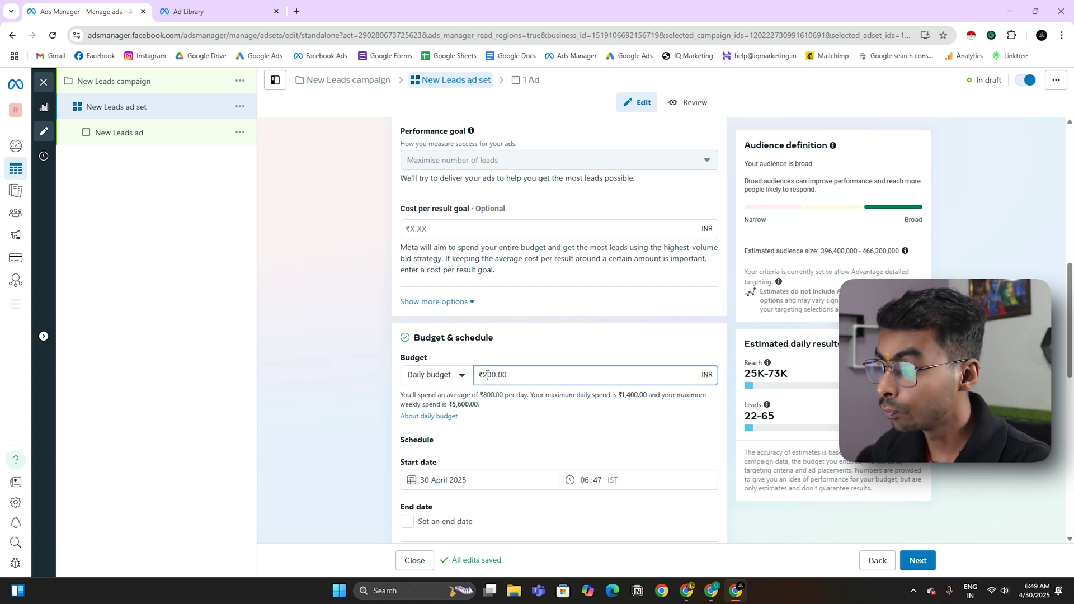
{"action": "left_click", "coordinate": [307, 371]}
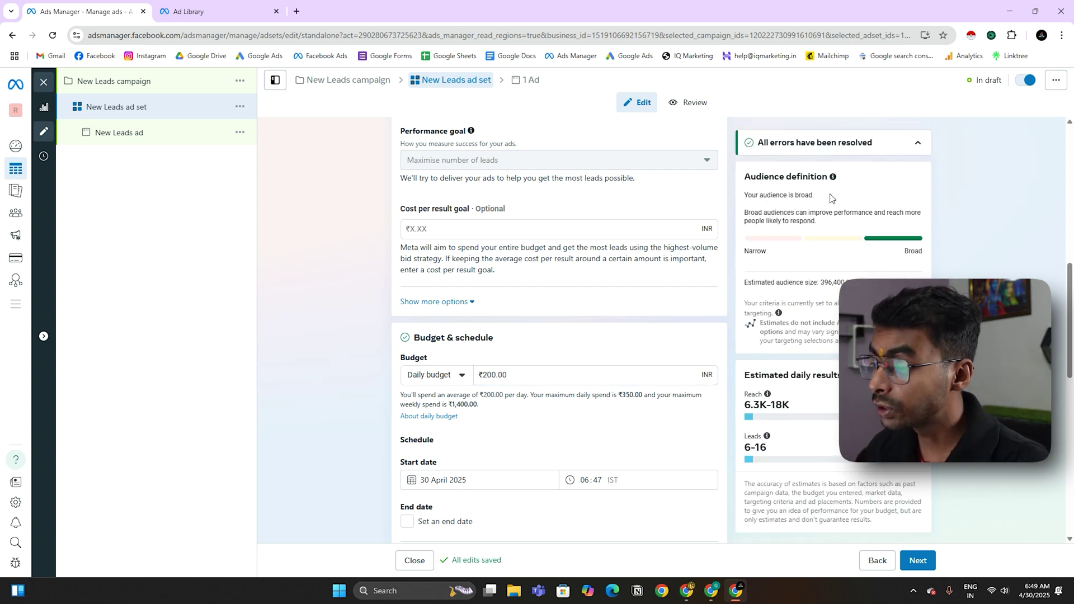
Examine the estimated daily reach and leads for the ad set's budget
{"action": "left_click", "coordinate": [327, 385]}
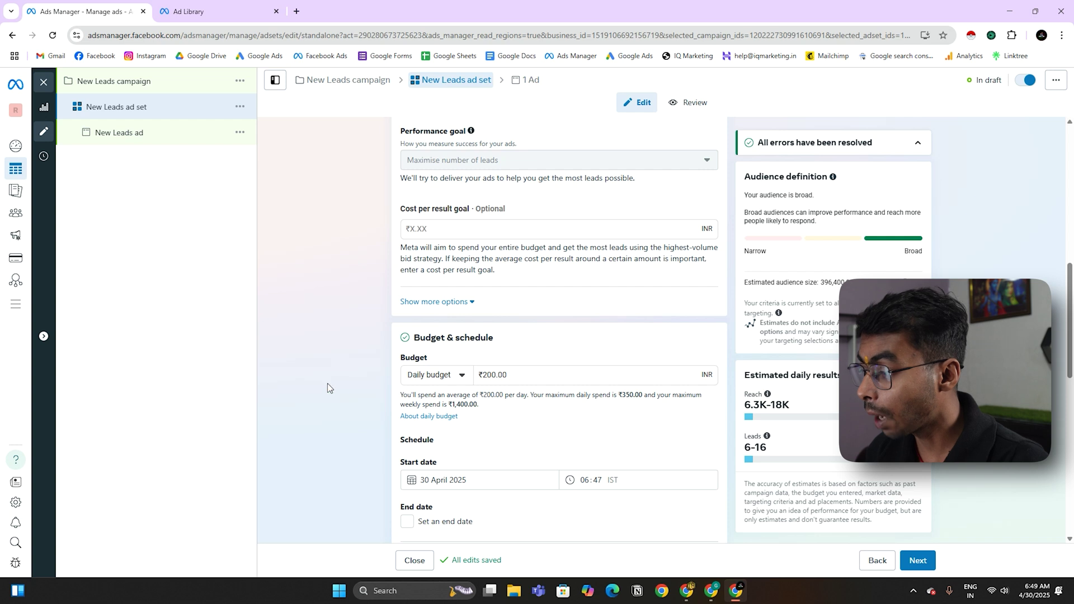
{"action": "left_click_drag", "start_coordinate": [807, 377], "coordinate": [752, 380]}
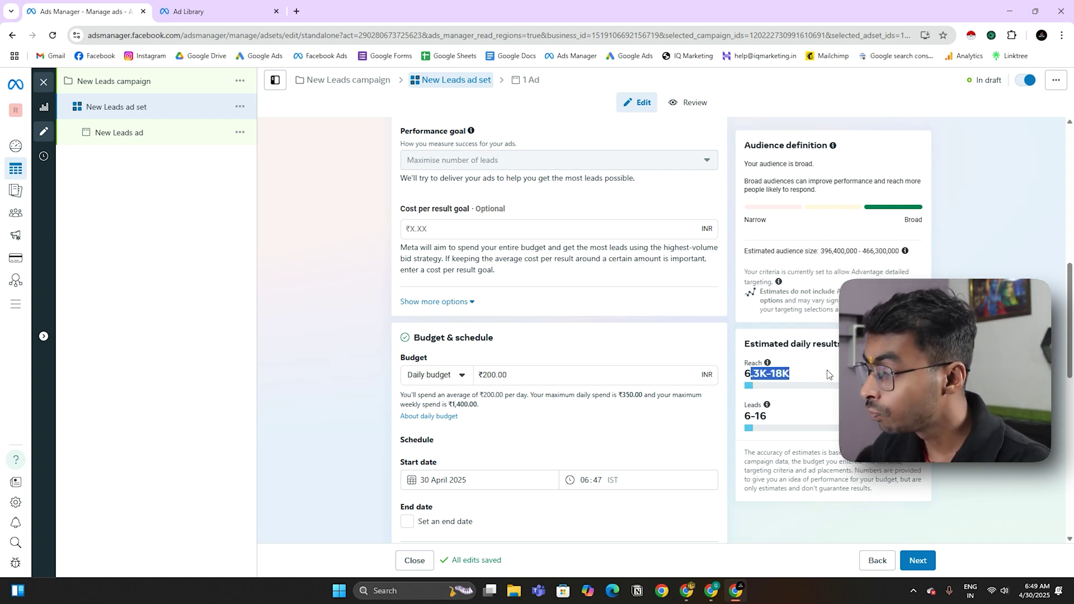
{"action": "left_click", "coordinate": [827, 374]}
{"action": "left_click_drag", "start_coordinate": [789, 417], "coordinate": [743, 420]}
{"action": "left_click", "coordinate": [814, 412]}
{"action": "left_click", "coordinate": [716, 428]}
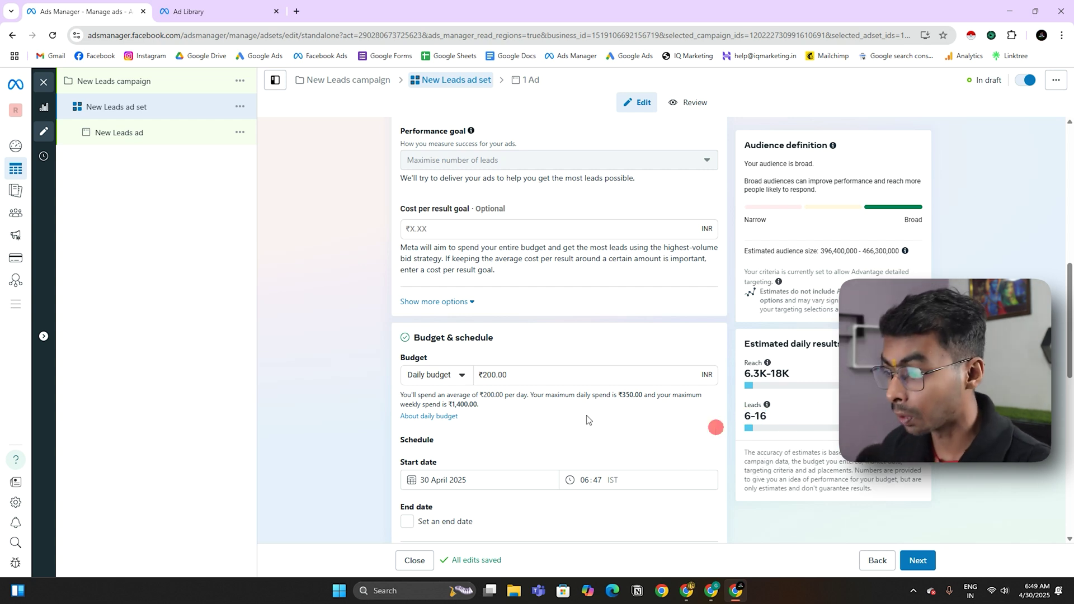
Expand the additional audience control options below the location and review the minimum age and language settings
{"action": "scroll", "coordinate": [323, 433], "scroll_direction": "down", "scroll_amount": 10}
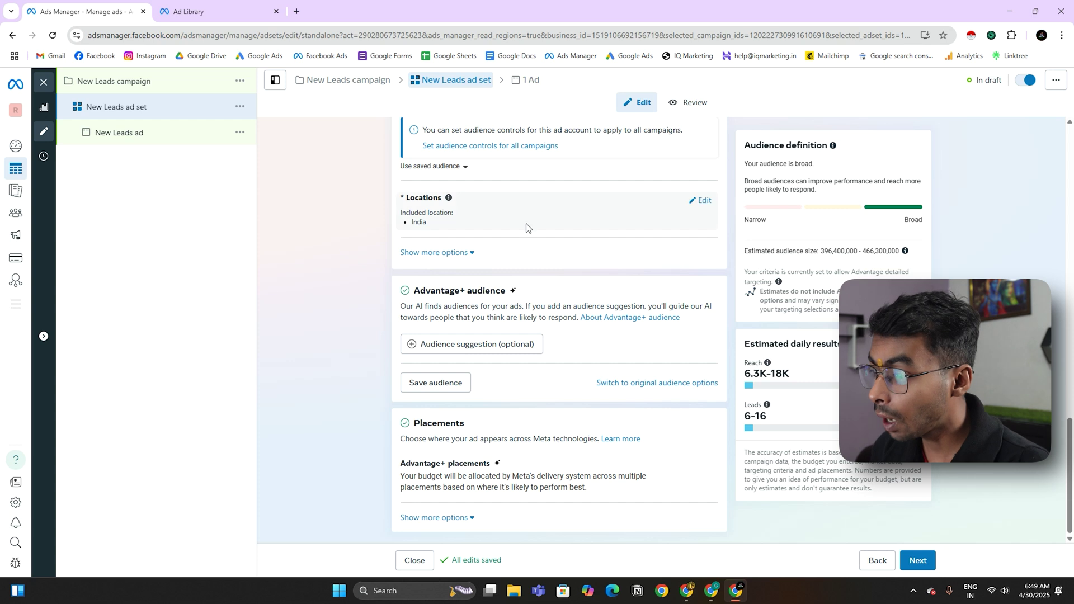
{"action": "left_click", "coordinate": [441, 252]}
{"action": "mouse_move", "coordinate": [468, 280]}
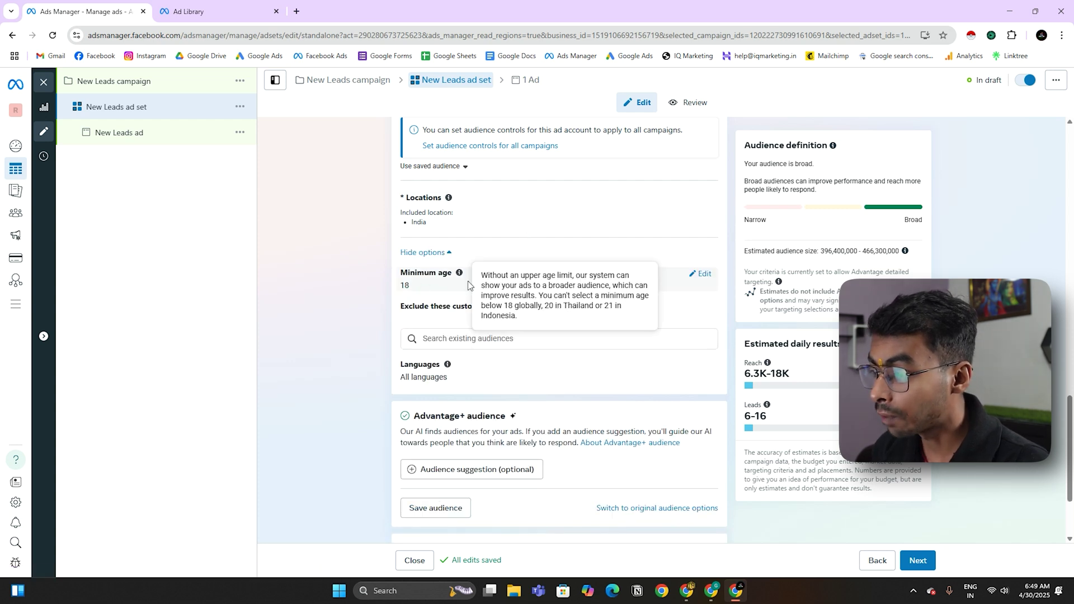
{"action": "scroll", "coordinate": [468, 281], "scroll_direction": "down", "scroll_amount": 2}
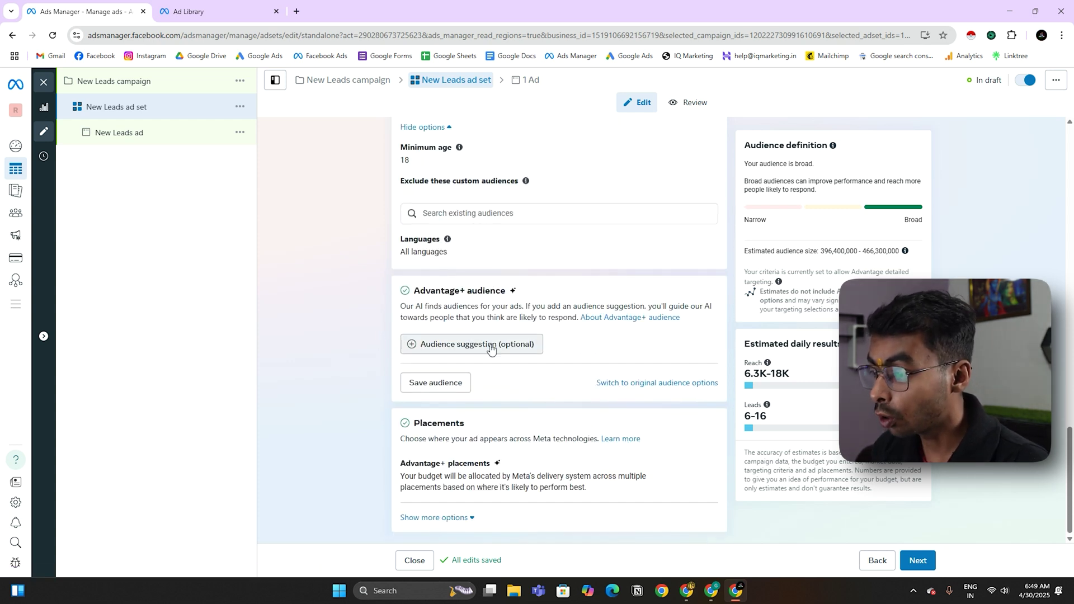
Add an audience suggestion for the ad set with a maximum age of 30 and the gender Men
{"action": "left_click", "coordinate": [490, 346]}
{"action": "scroll", "coordinate": [587, 339], "scroll_direction": "down", "scroll_amount": 2}
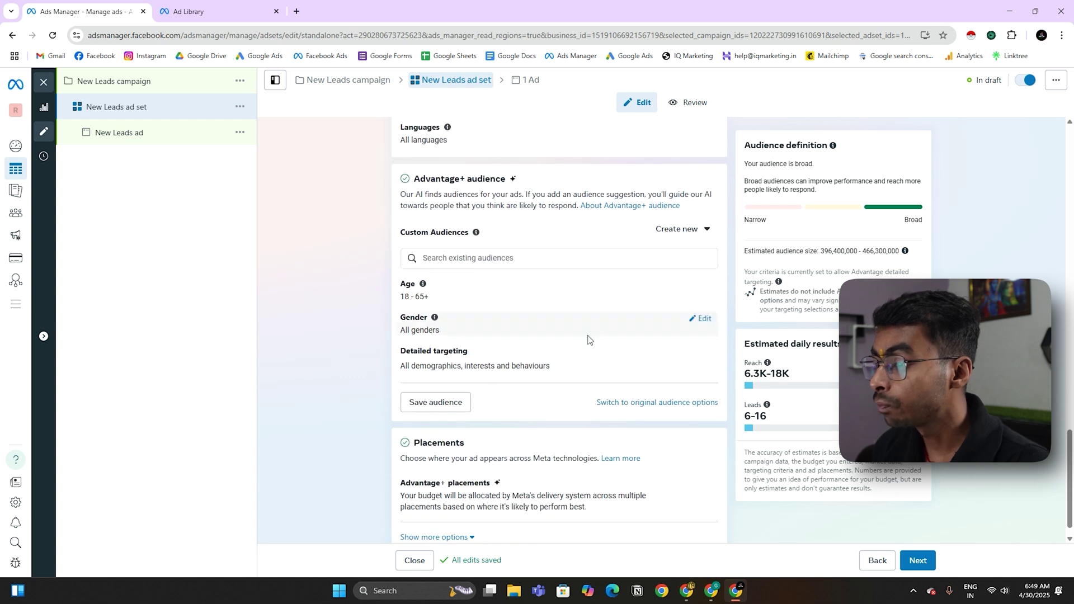
{"action": "left_click", "coordinate": [703, 287]}
{"action": "left_click", "coordinate": [495, 303]}
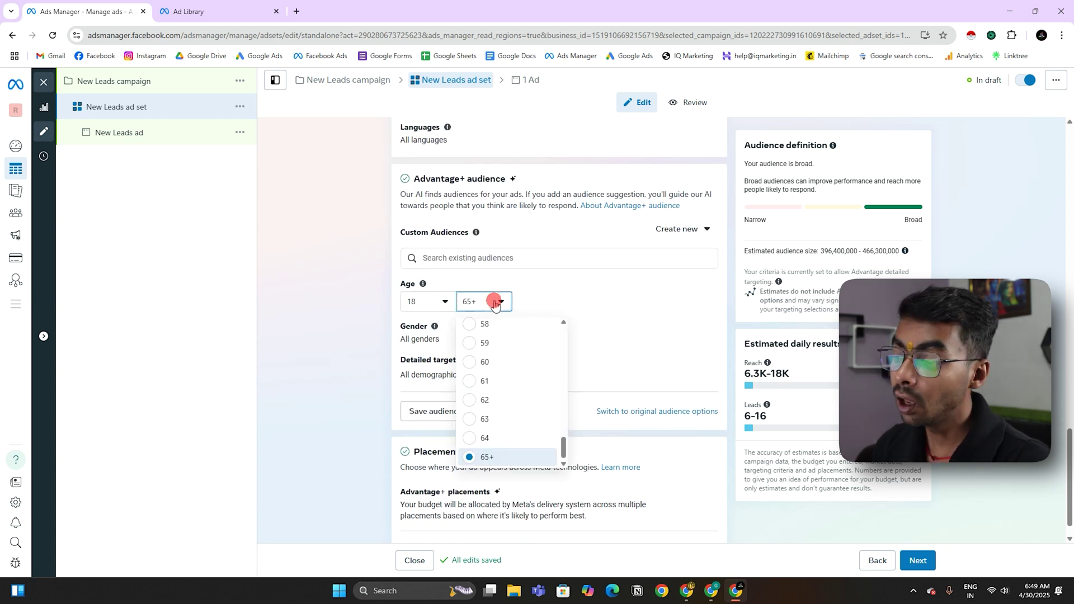
{"action": "scroll", "coordinate": [514, 397], "scroll_direction": "up", "scroll_amount": 1}
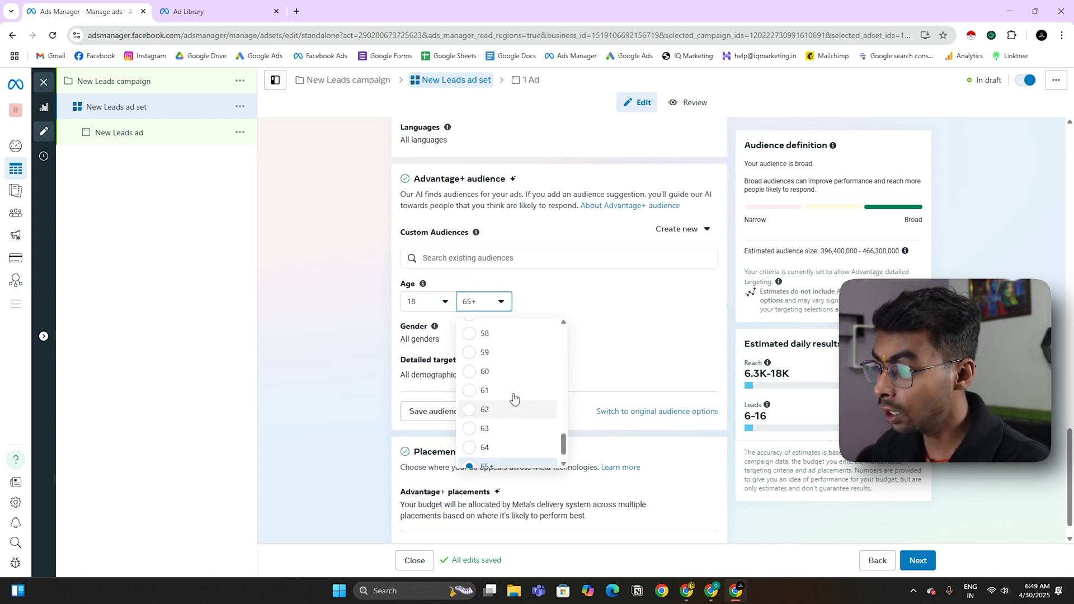
{"action": "scroll", "coordinate": [513, 397], "scroll_direction": "up", "scroll_amount": 10}
{"action": "left_click", "coordinate": [506, 382]}
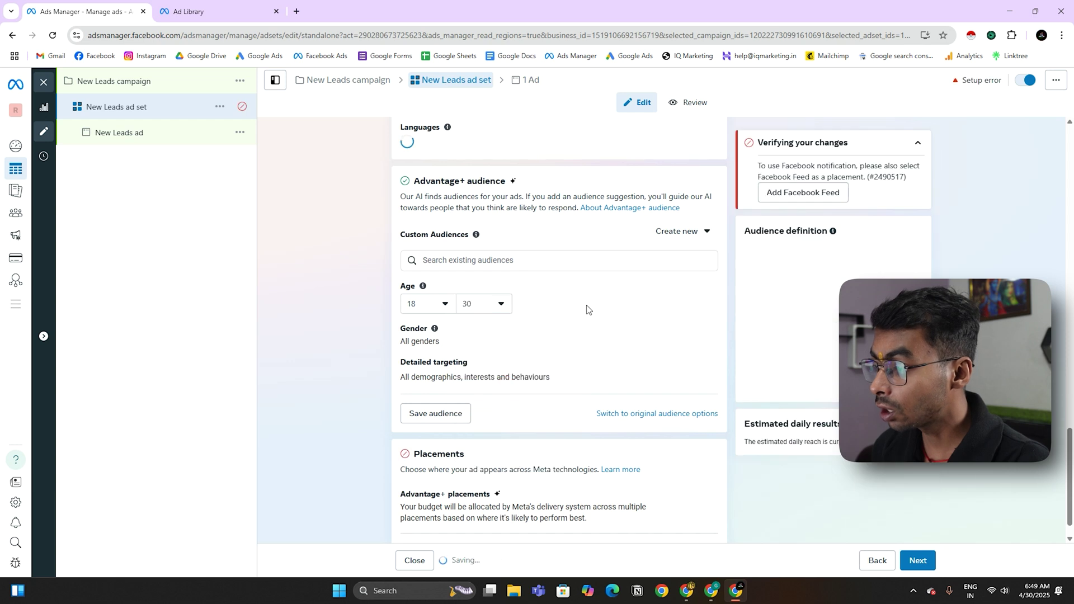
{"action": "left_click", "coordinate": [705, 336]}
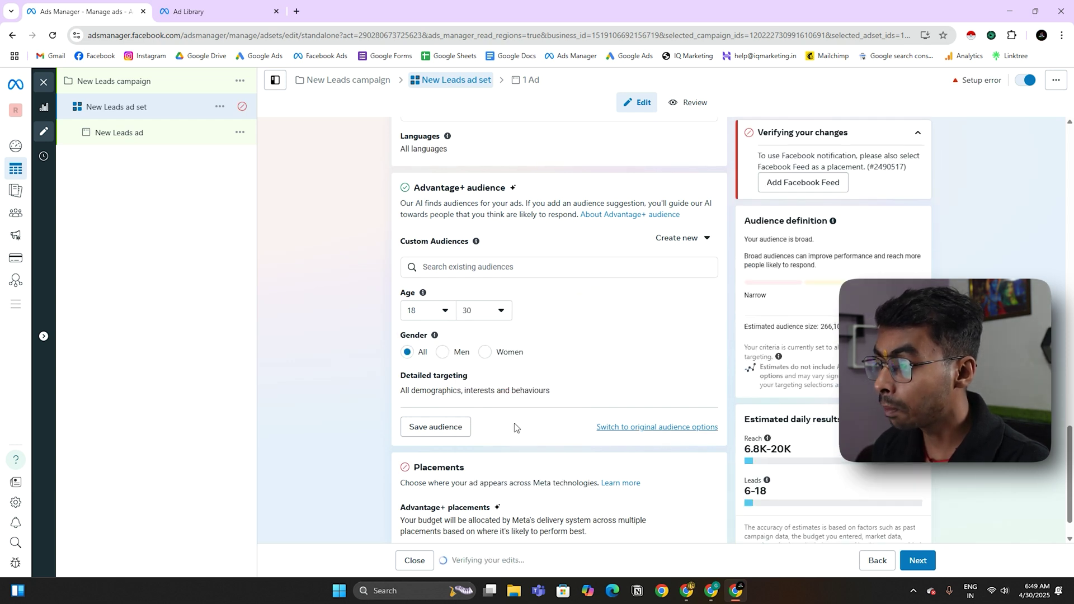
{"action": "left_click", "coordinate": [443, 352]}
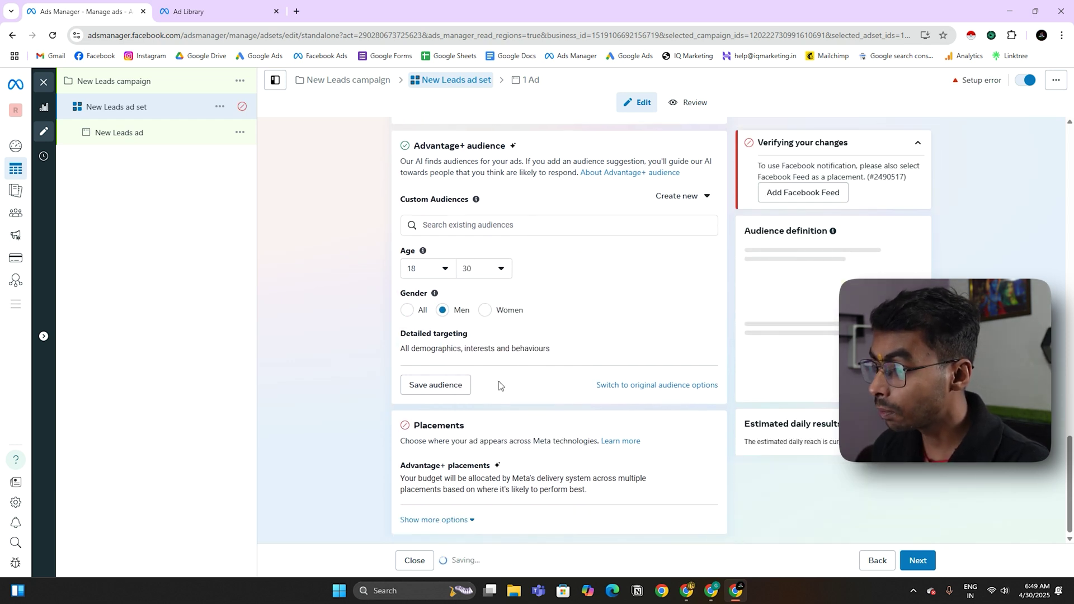
Add the job title Stock trading and the interest Day trading (investing) to the audience's detailed targeting
{"action": "left_click", "coordinate": [708, 338]}
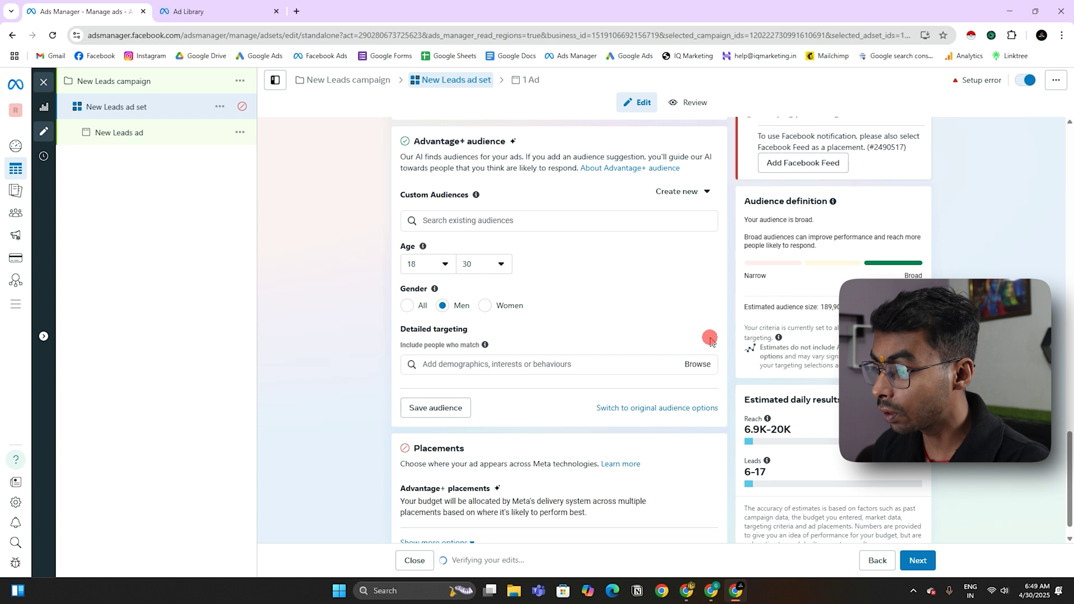
{"action": "left_click", "coordinate": [546, 364]}
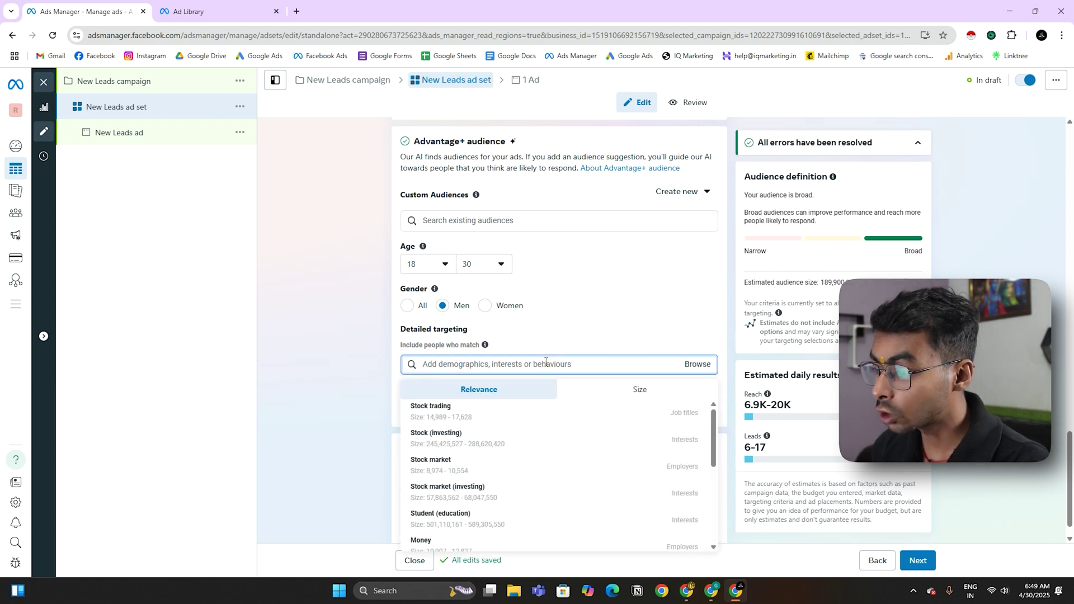
{"action": "left_click", "coordinate": [474, 415]}
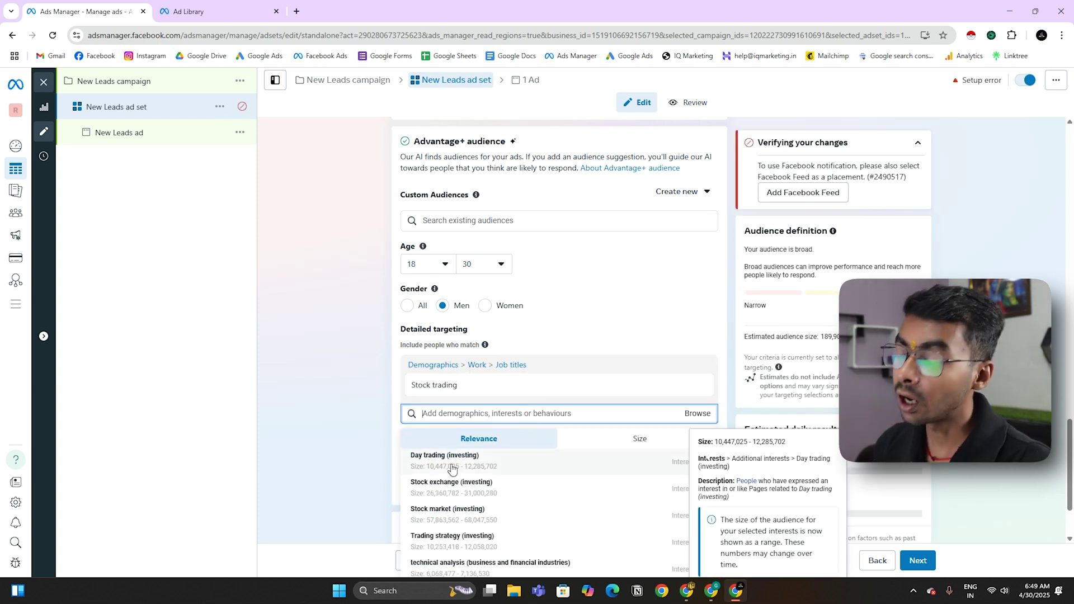
{"action": "left_click", "coordinate": [450, 461]}
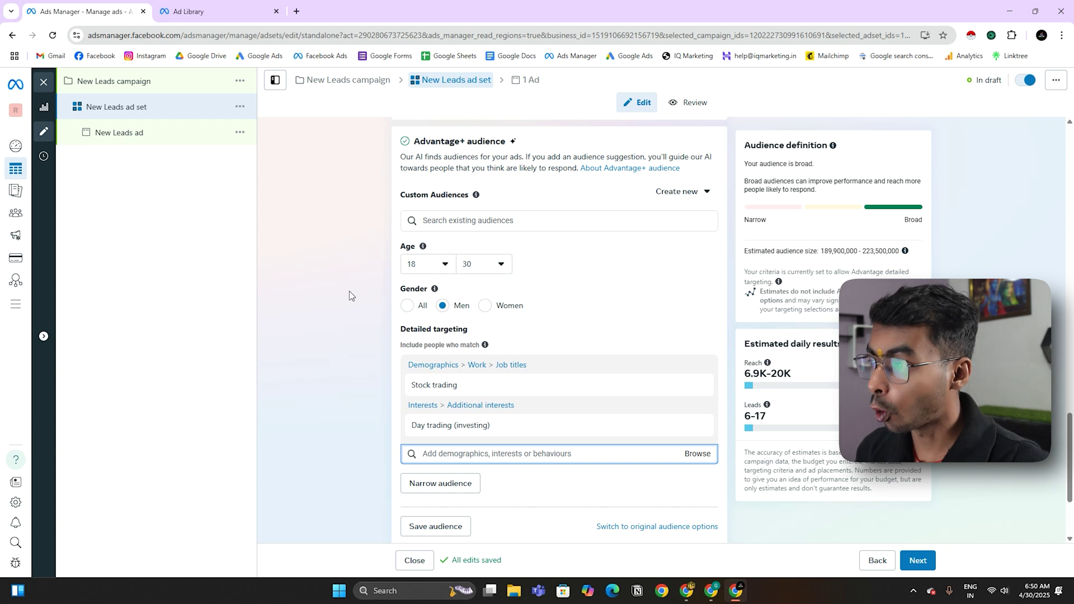
{"action": "mouse_move", "coordinate": [410, 141]}
{"action": "left_mouse_down"}
{"action": "mouse_move", "coordinate": [543, 141]}
{"action": "mouse_move", "coordinate": [408, 142]}
{"action": "left_mouse_up"}
{"action": "left_click", "coordinate": [543, 141]}
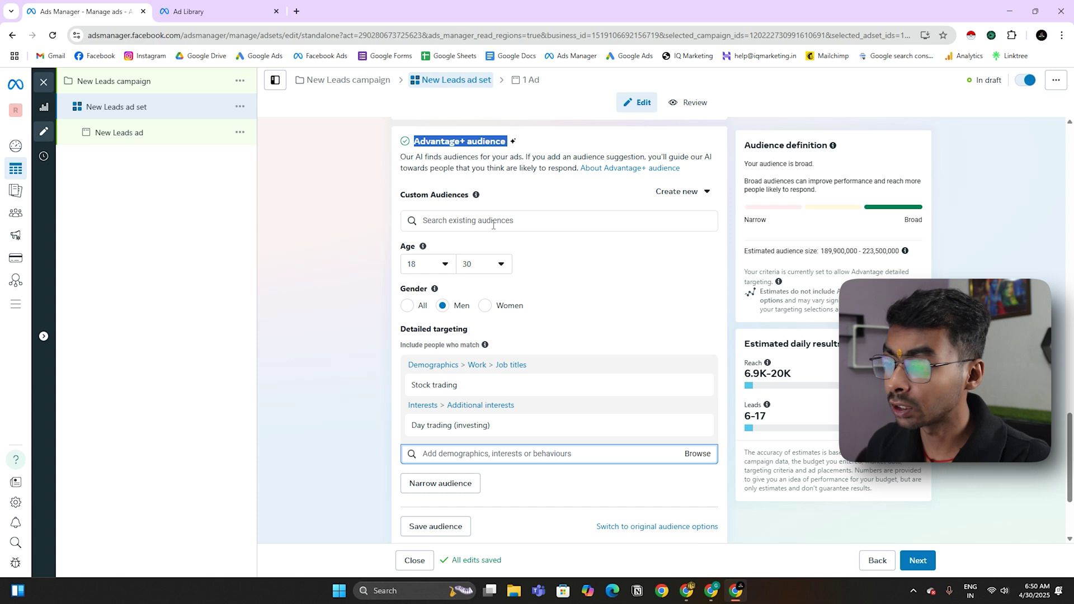
{"action": "left_click", "coordinate": [334, 297]}
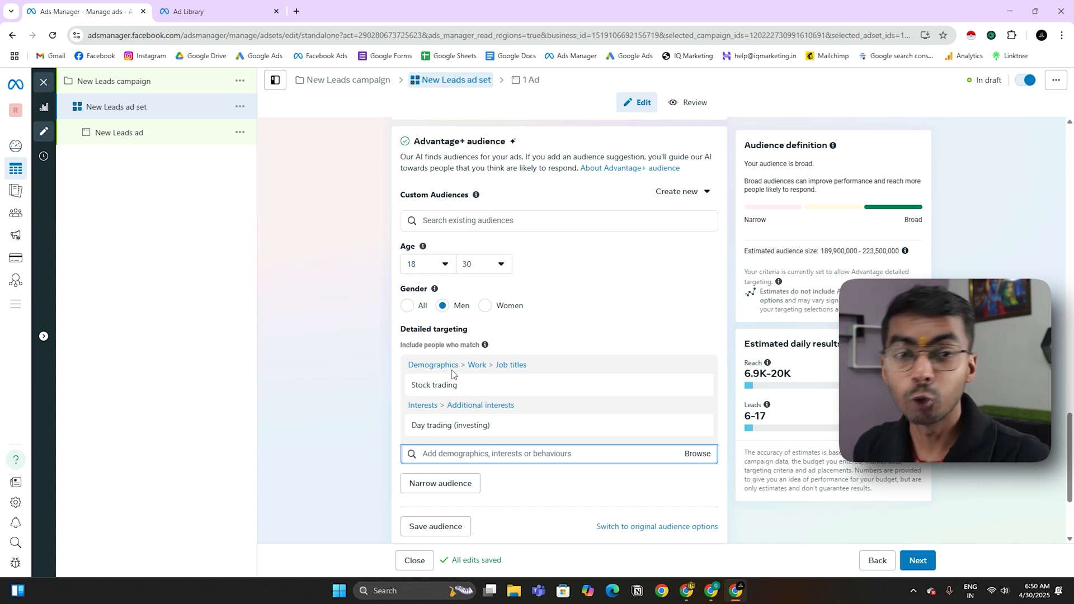
{"action": "mouse_move", "coordinate": [407, 436]}
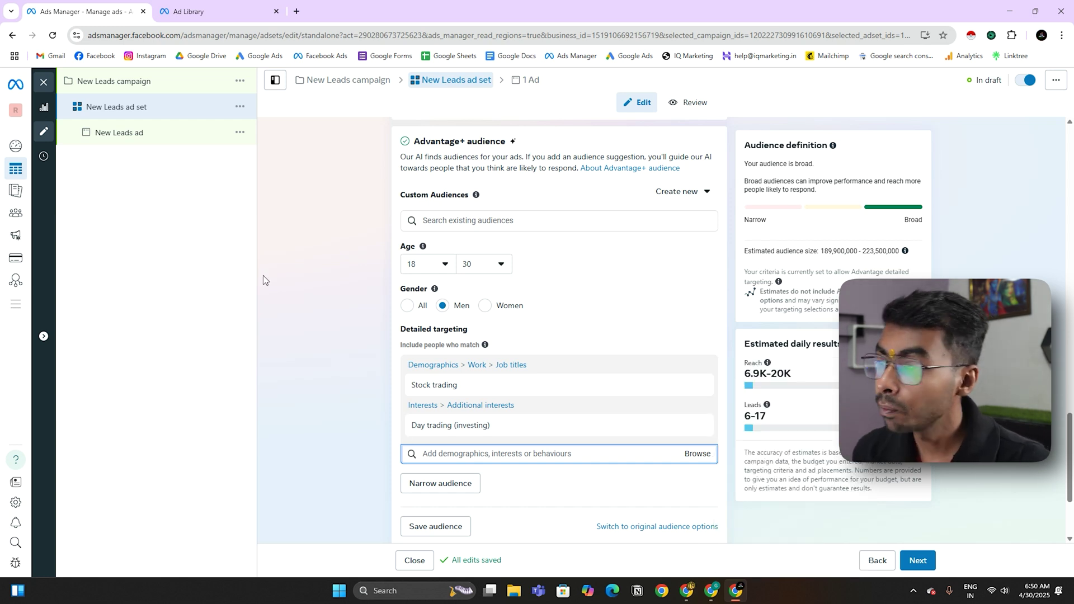
Open the New Leads ad and examine its identity, format, creative, message template and tracking settings, collapsing the error notice
{"action": "left_click", "coordinate": [143, 132]}
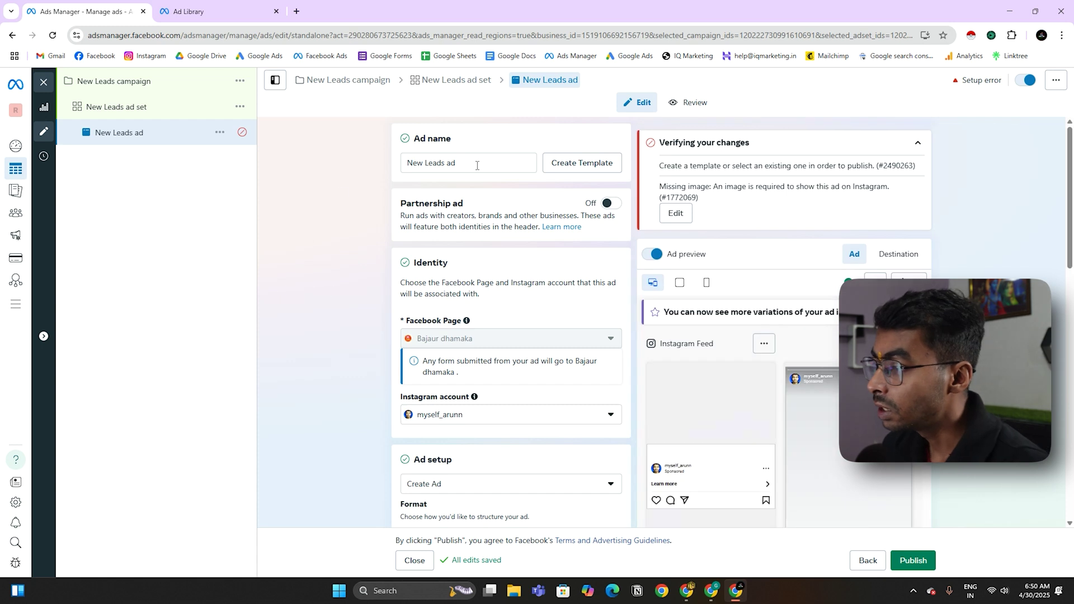
{"action": "scroll", "coordinate": [568, 256], "scroll_direction": "down", "scroll_amount": 1}
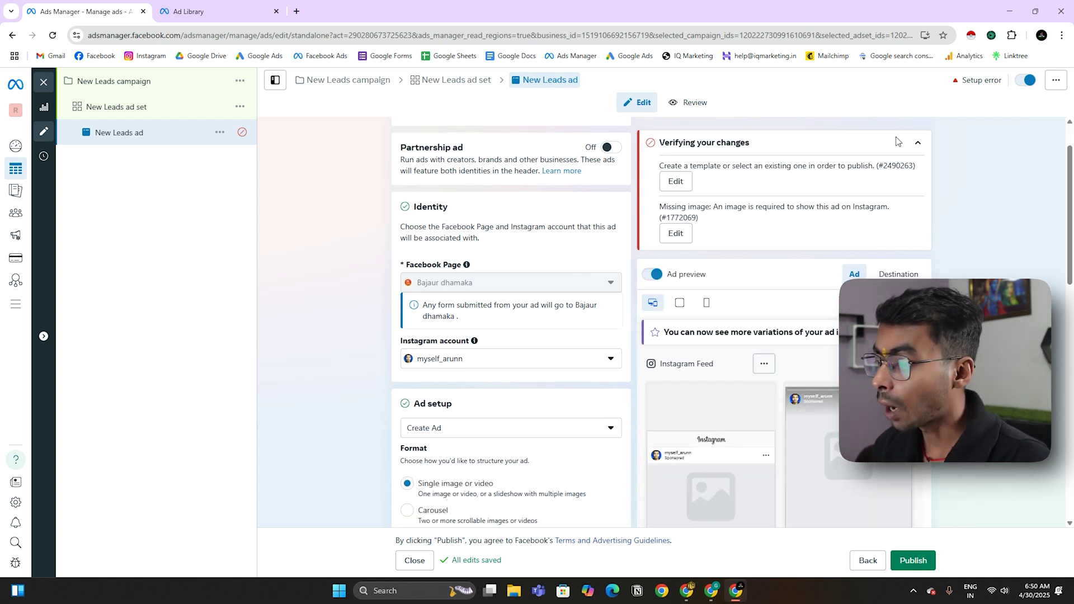
{"action": "left_click", "coordinate": [918, 142]}
{"action": "scroll", "coordinate": [496, 325], "scroll_direction": "down", "scroll_amount": 4}
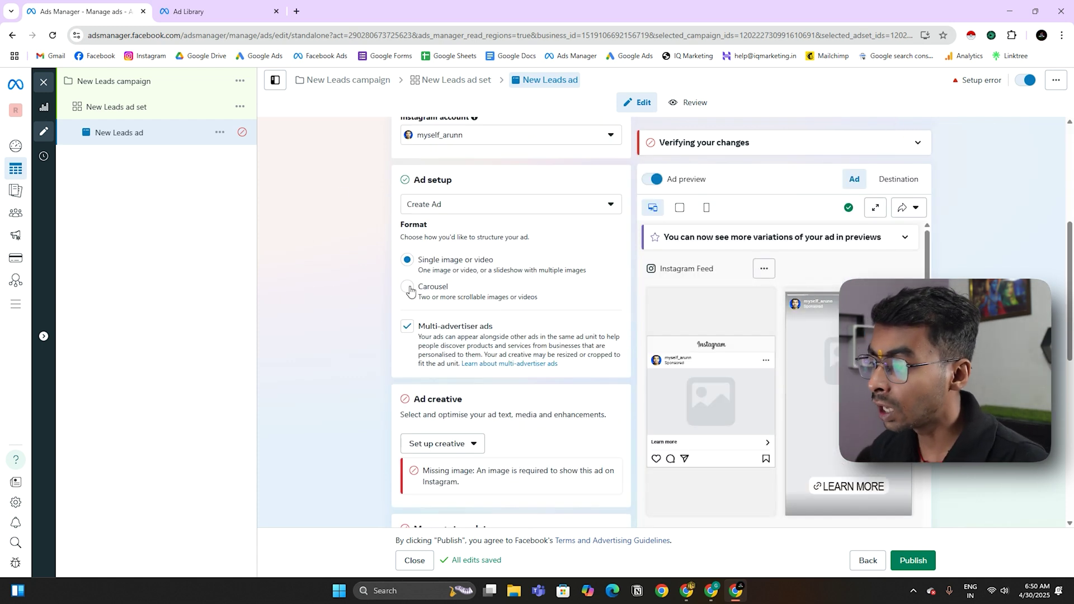
{"action": "scroll", "coordinate": [414, 290], "scroll_direction": "down", "scroll_amount": 4}
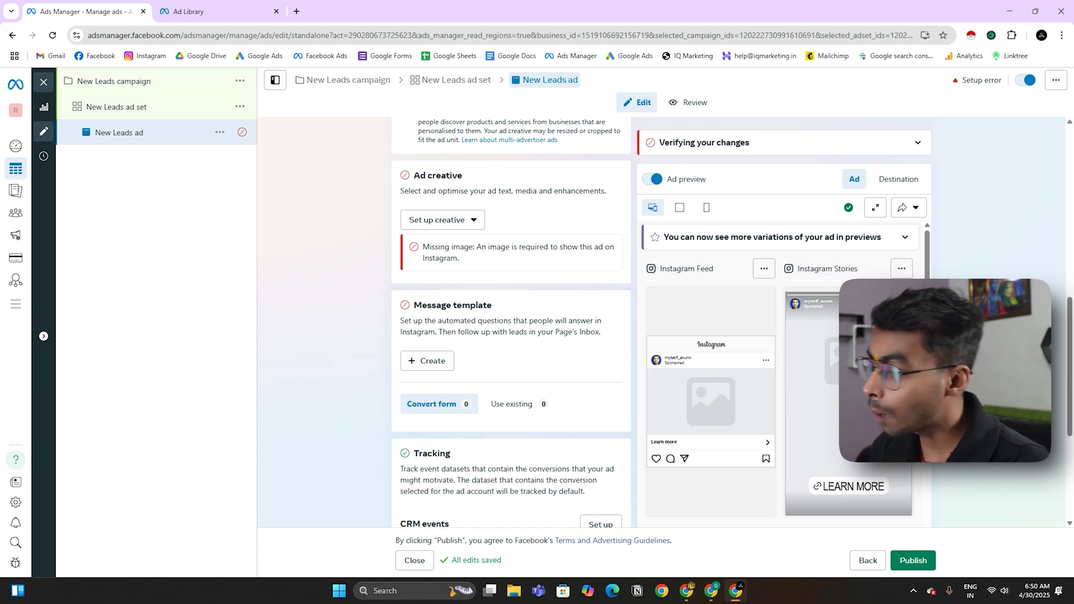
{"action": "scroll", "coordinate": [609, 305], "scroll_direction": "down", "scroll_amount": 2}
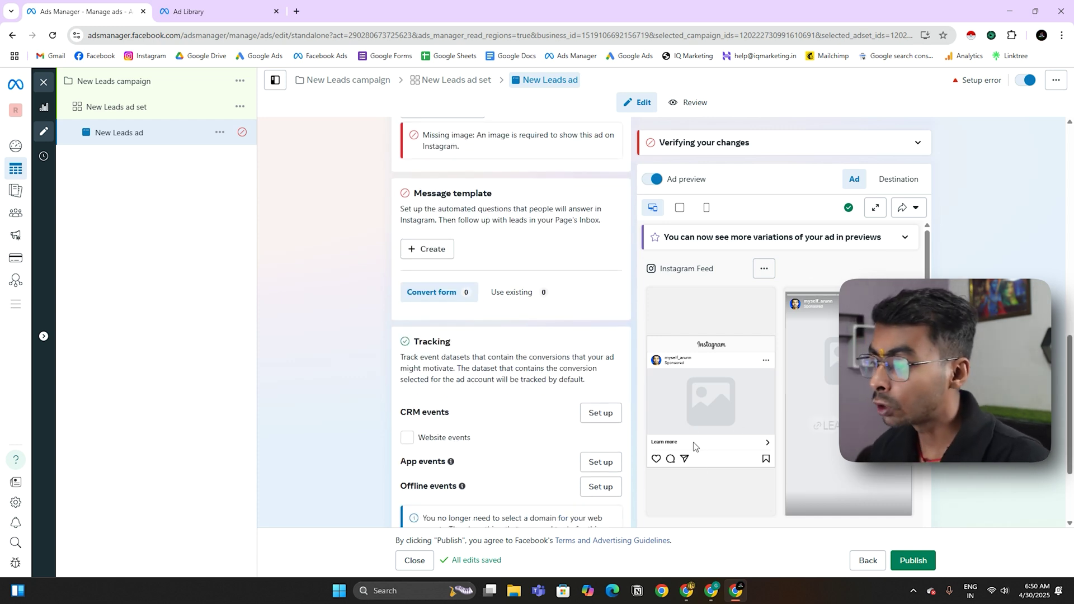
{"action": "scroll", "coordinate": [487, 364], "scroll_direction": "down", "scroll_amount": 2}
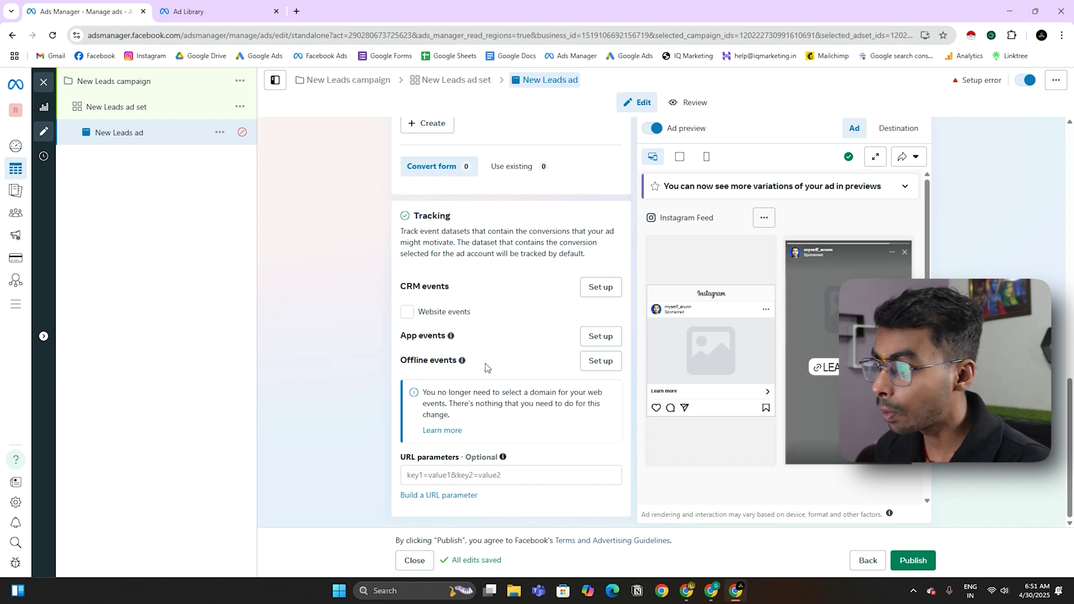
{"action": "scroll", "coordinate": [485, 367], "scroll_direction": "up", "scroll_amount": 12}
{"action": "scroll", "coordinate": [446, 351], "scroll_direction": "up", "scroll_amount": 2}
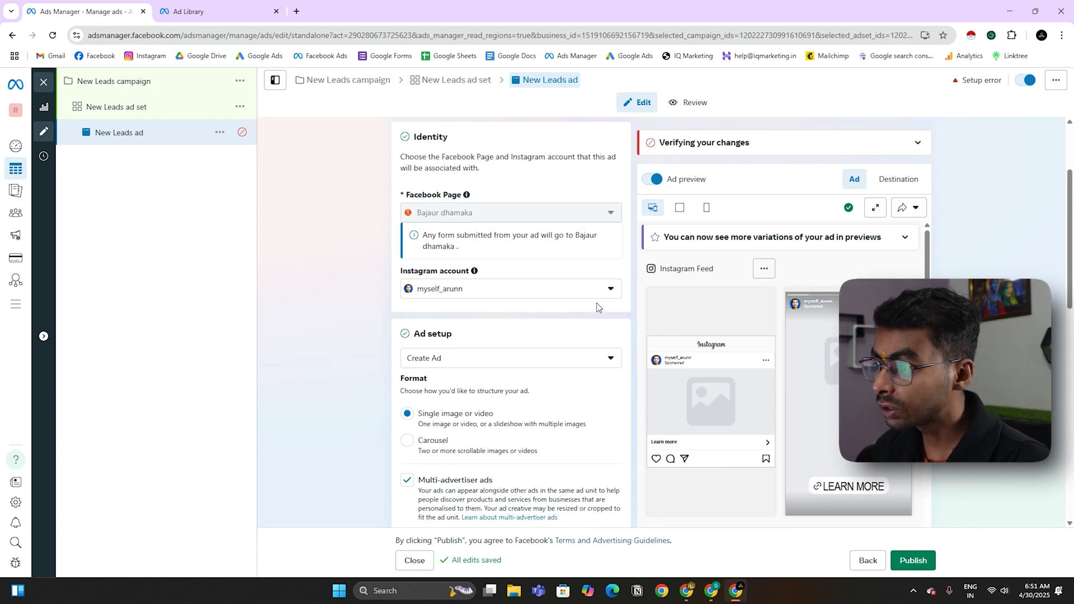
{"action": "scroll", "coordinate": [494, 317], "scroll_direction": "up", "scroll_amount": 2}
Return to the New Leads ad set and review its conversion, schedule and audience control settings
{"action": "left_click", "coordinate": [118, 107]}
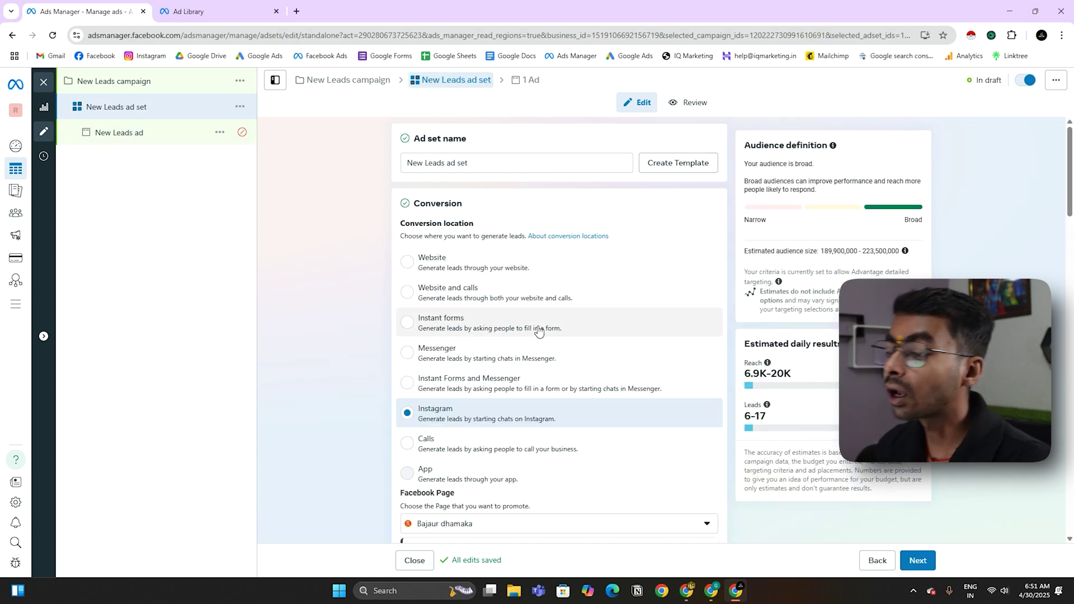
{"action": "scroll", "coordinate": [538, 331], "scroll_direction": "down", "scroll_amount": 15}
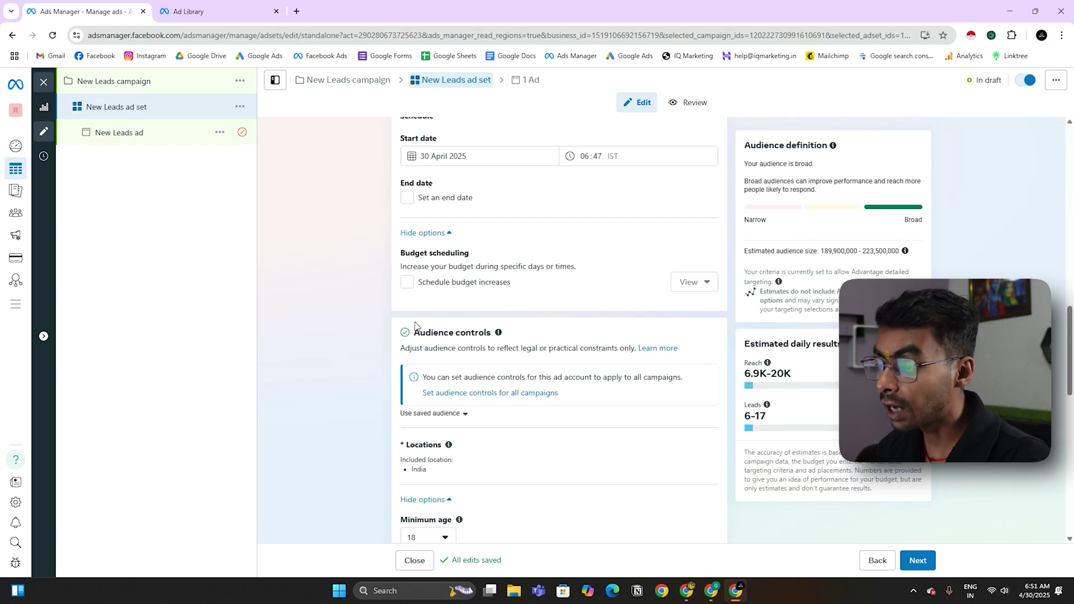
{"action": "scroll", "coordinate": [415, 325], "scroll_direction": "down", "scroll_amount": 4}
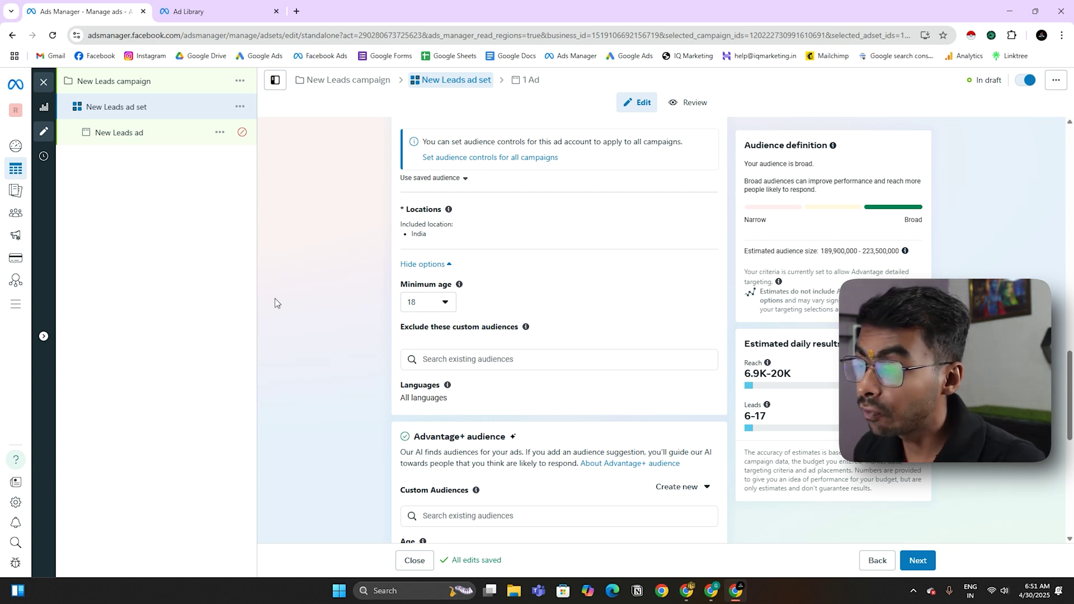
Switch to the Meta Ad Library and examine the active student leads ads, comparing their creatives and call-to-action types
{"action": "left_click", "coordinate": [218, 11]}
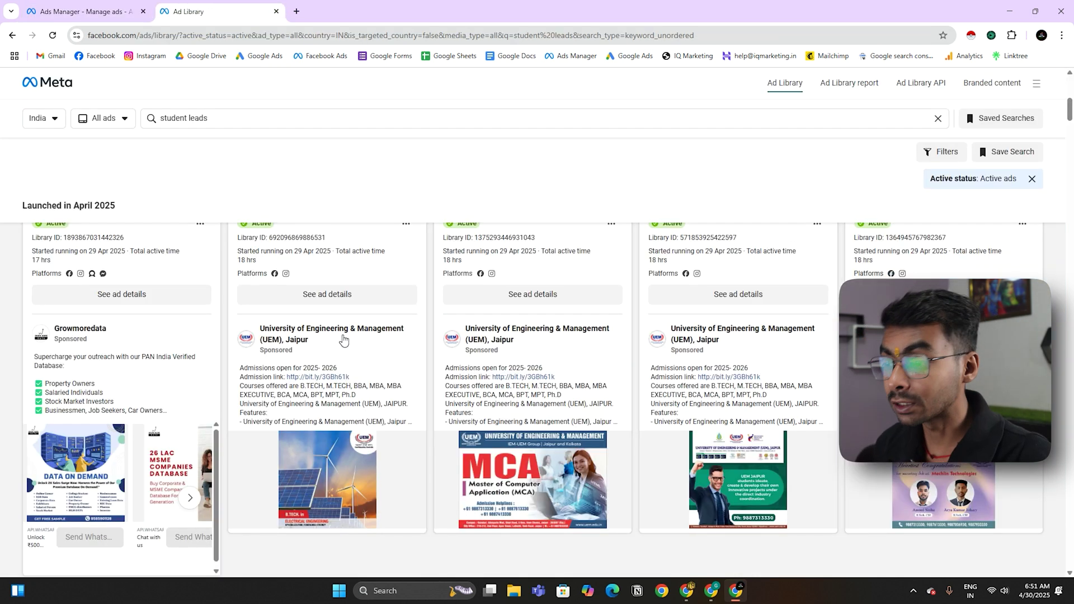
{"action": "scroll", "coordinate": [343, 339], "scroll_direction": "up", "scroll_amount": 8}
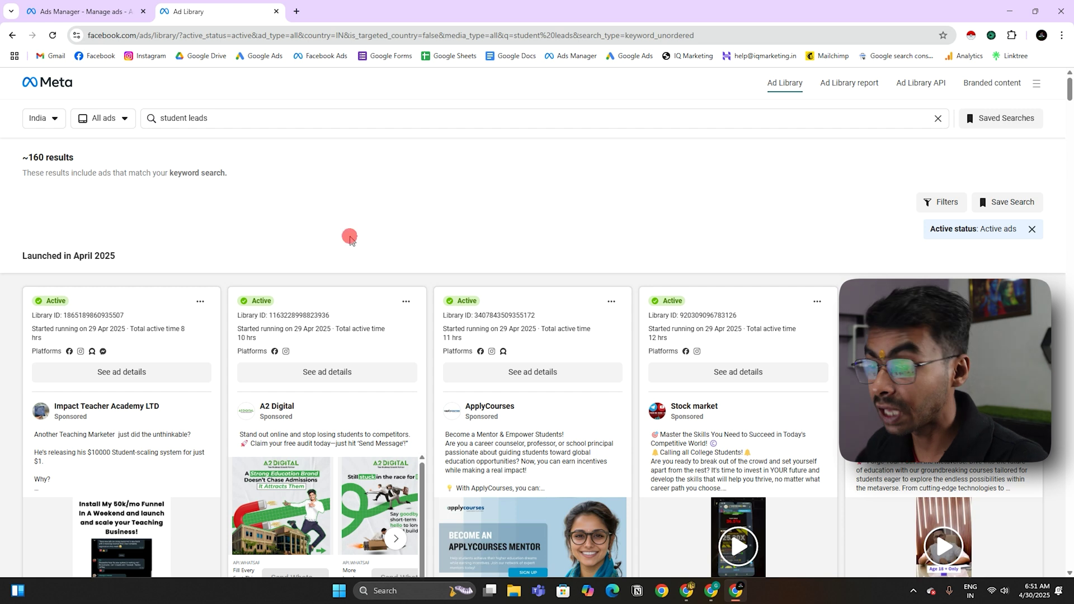
{"action": "scroll", "coordinate": [197, 307], "scroll_direction": "down", "scroll_amount": 2}
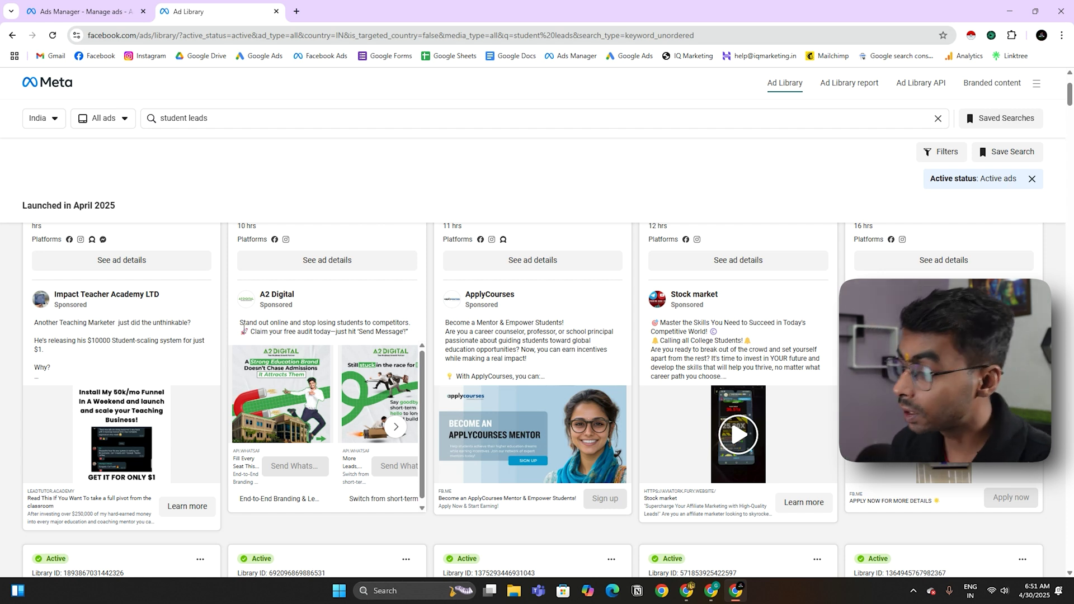
{"action": "scroll", "coordinate": [627, 566], "scroll_direction": "up", "scroll_amount": 1}
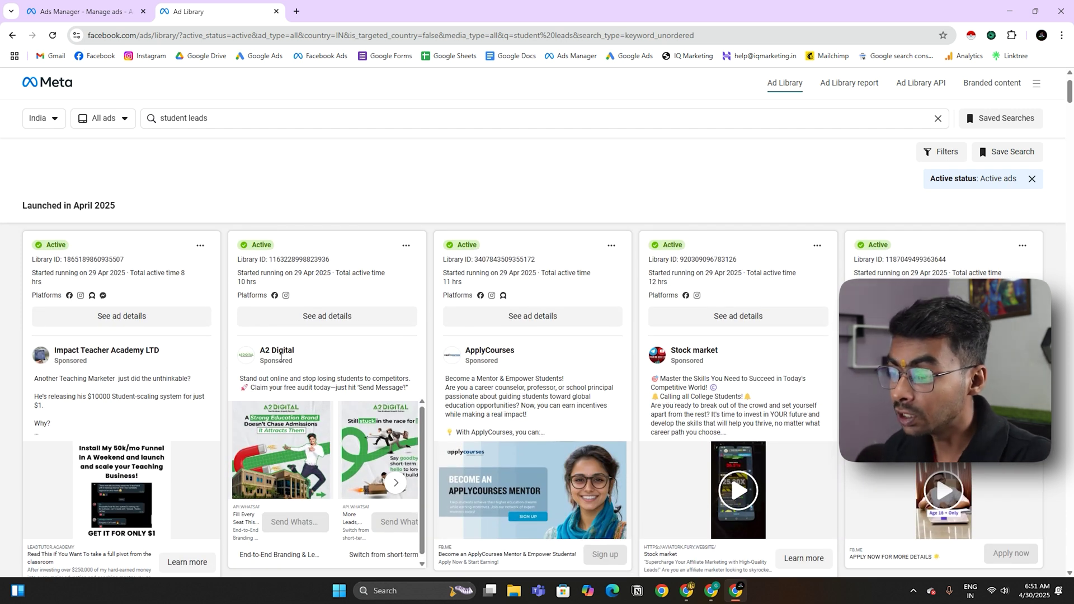
{"action": "scroll", "coordinate": [285, 391], "scroll_direction": "down", "scroll_amount": 2}
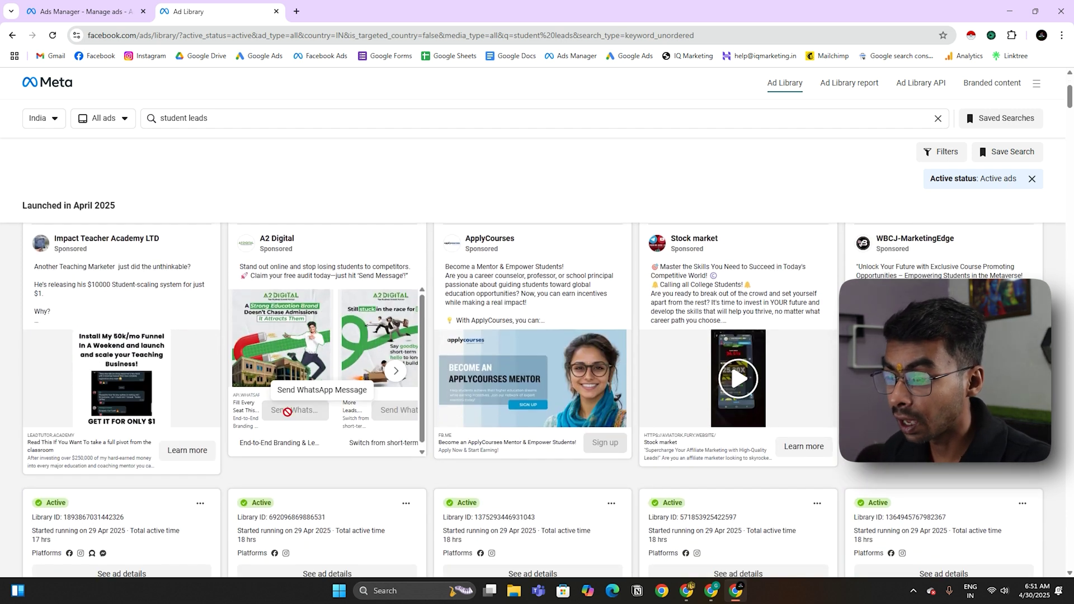
{"action": "scroll", "coordinate": [310, 427], "scroll_direction": "down", "scroll_amount": 1}
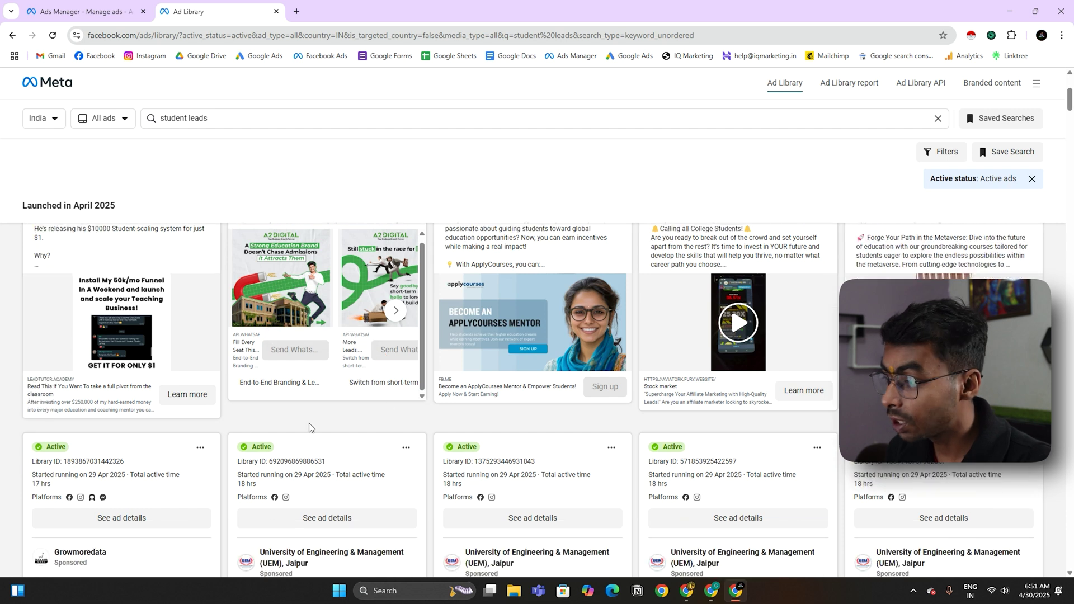
{"action": "scroll", "coordinate": [374, 432], "scroll_direction": "down", "scroll_amount": 1}
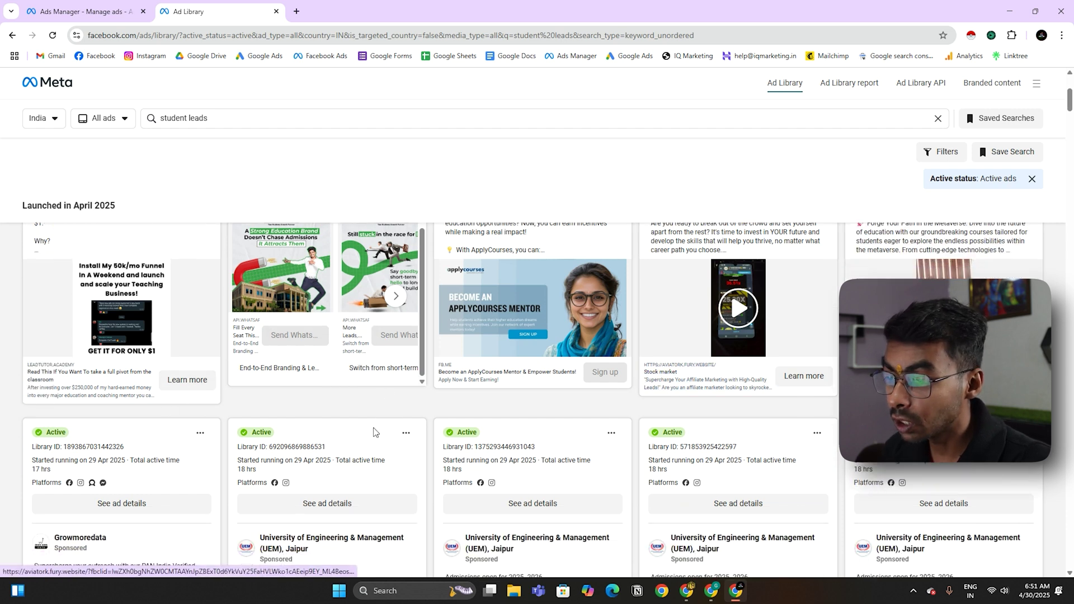
{"action": "scroll", "coordinate": [374, 432], "scroll_direction": "down", "scroll_amount": 7}
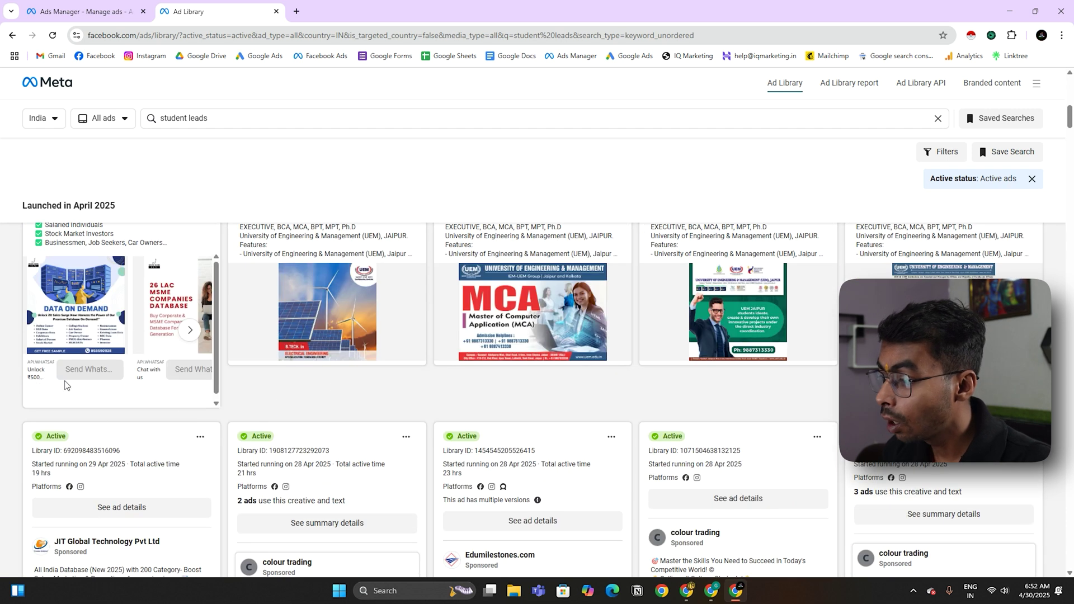
{"action": "scroll", "coordinate": [736, 397], "scroll_direction": "down", "scroll_amount": 6}
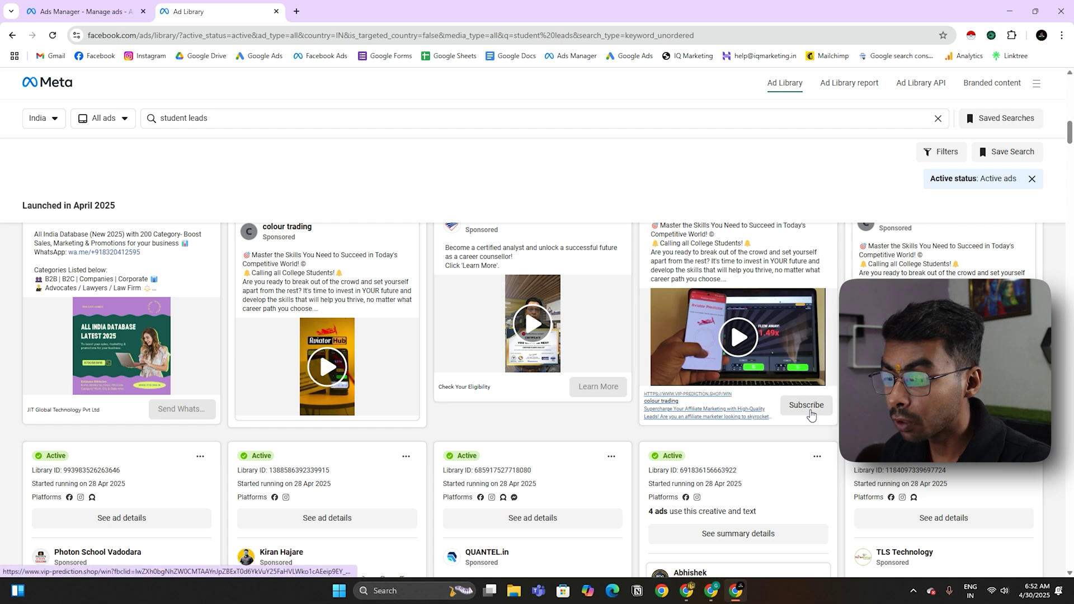
{"action": "scroll", "coordinate": [326, 399], "scroll_direction": "down", "scroll_amount": 6}
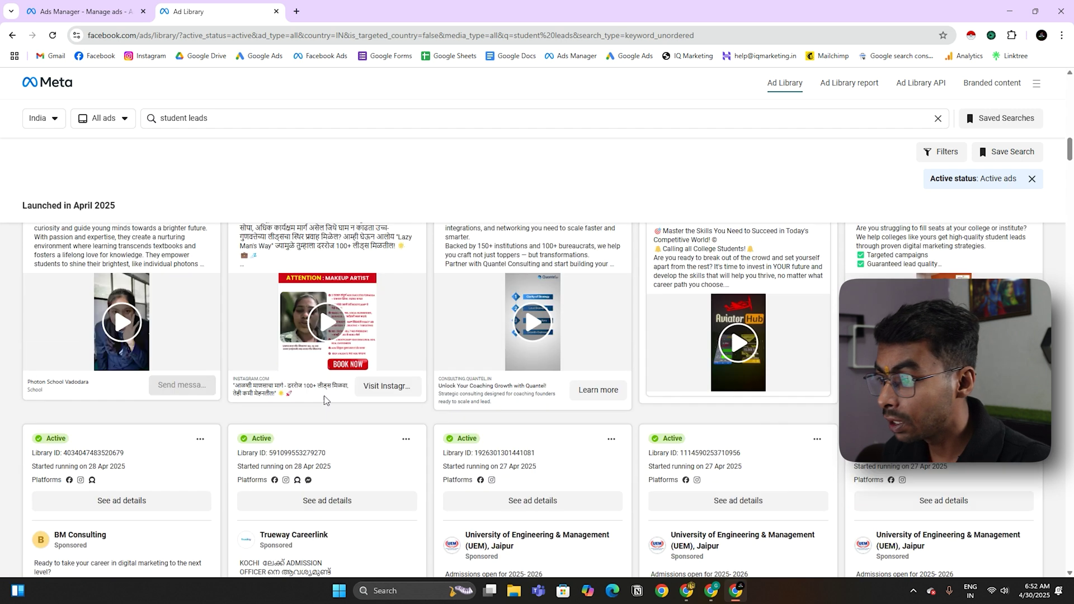
{"action": "scroll", "coordinate": [326, 399], "scroll_direction": "down", "scroll_amount": 1}
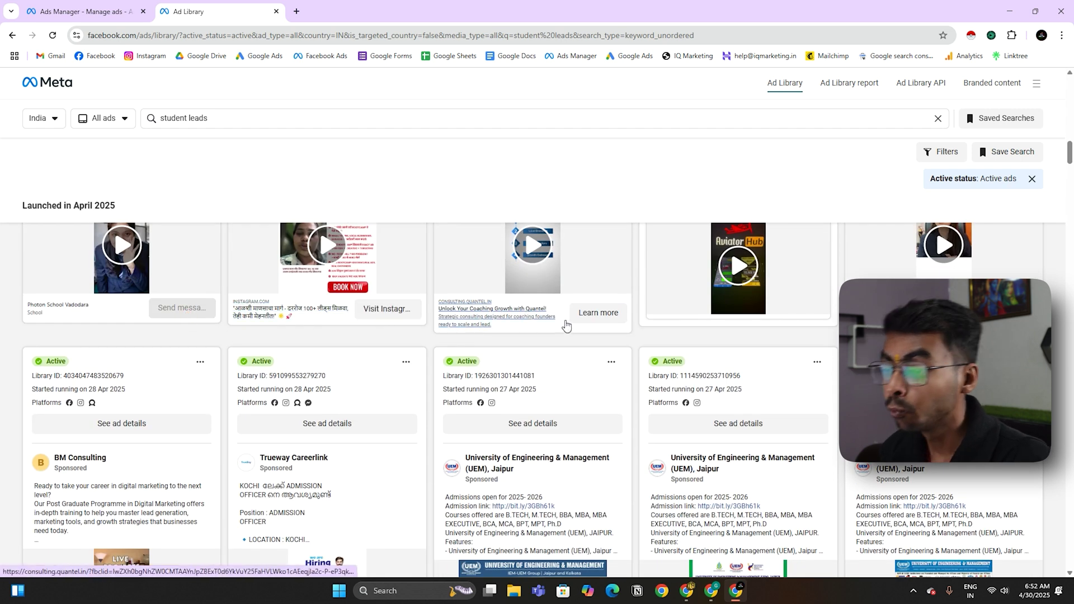
{"action": "scroll", "coordinate": [391, 397], "scroll_direction": "down", "scroll_amount": 3}
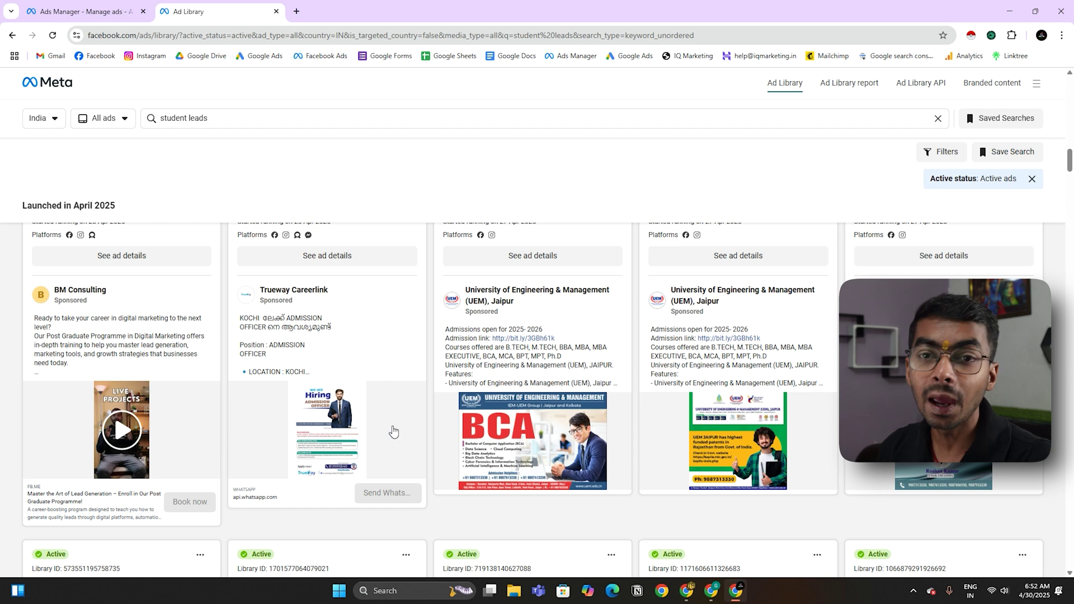